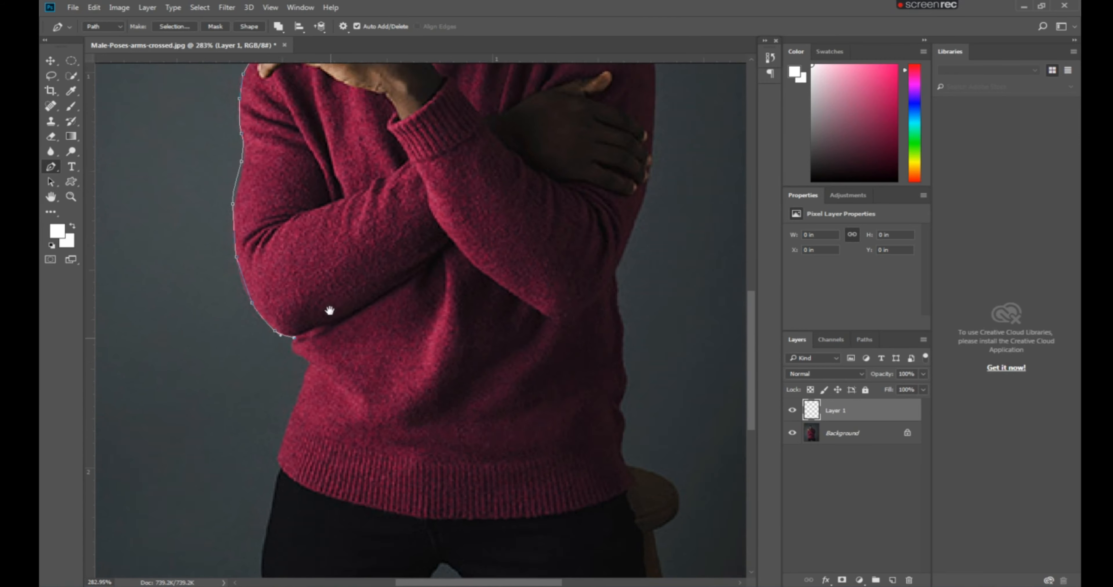
# Step: Extend the Pen path from the elbow down the sweater's waist and along the full bottom hem
pyautogui.click(307, 323)
pyautogui.click(295, 355)
pyautogui.moveTo(278, 396); pyautogui.dragTo(278, 404)
pyautogui.moveTo(280, 418); pyautogui.dragTo(290, 425)
pyautogui.click(319, 441)
pyautogui.click(373, 456)
pyautogui.click(458, 467)
pyautogui.click(519, 465)
pyautogui.click(572, 457)
pyautogui.click(608, 445)
pyautogui.click(626, 438)
# Step: Extend the Pen path from the hem corner up the sweater's other side and along the upper arm
pyautogui.click(628, 425)
pyautogui.click(617, 351)
pyautogui.click(623, 317)
pyautogui.click(622, 281)
pyautogui.click(615, 220)
pyautogui.moveTo(631, 210); pyautogui.dragTo(553, 420)
pyautogui.click(557, 380)
pyautogui.click(561, 359)
pyautogui.moveTo(572, 299); pyautogui.dragTo(572, 285)
pyautogui.click(573, 218)
# Step: Trace the Pen path over the shoulder and around the neckline to the raised hand
pyautogui.click(561, 177)
pyautogui.click(526, 145)
pyautogui.click(480, 133)
pyautogui.click(434, 122)
pyautogui.click(410, 115)
pyautogui.click(394, 141)
pyautogui.click(380, 151)
pyautogui.click(341, 171)
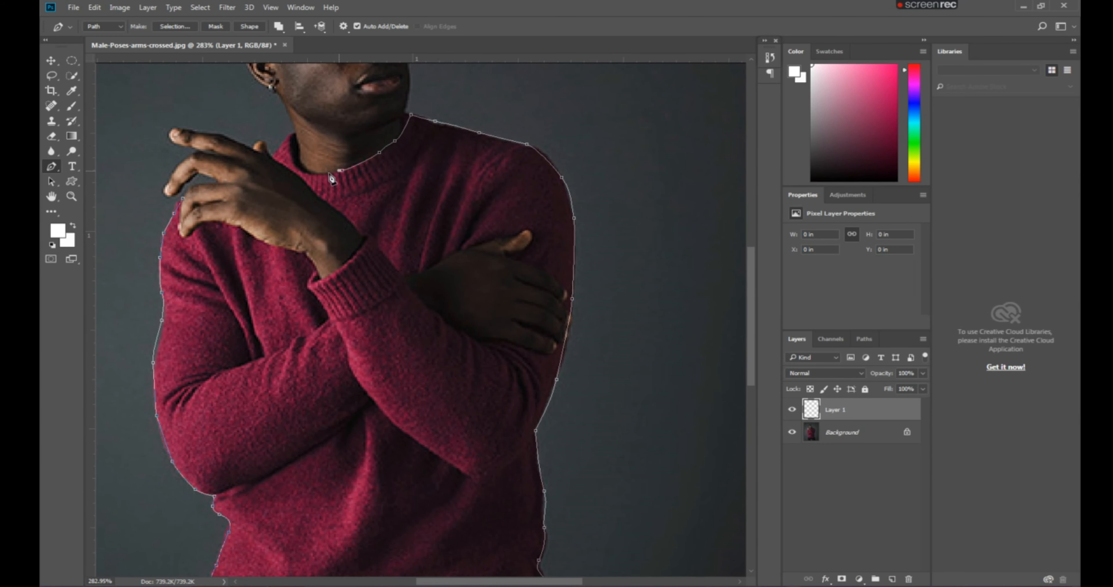
pyautogui.click(312, 175)
# Step: Stroke the sweater path with the Brush in white on Layer 1
pyautogui.scroll(-2, 318, 219)
pyautogui.scroll(-2, 318, 219)
pyautogui.rightClick(381, 271)
pyautogui.click(421, 347)
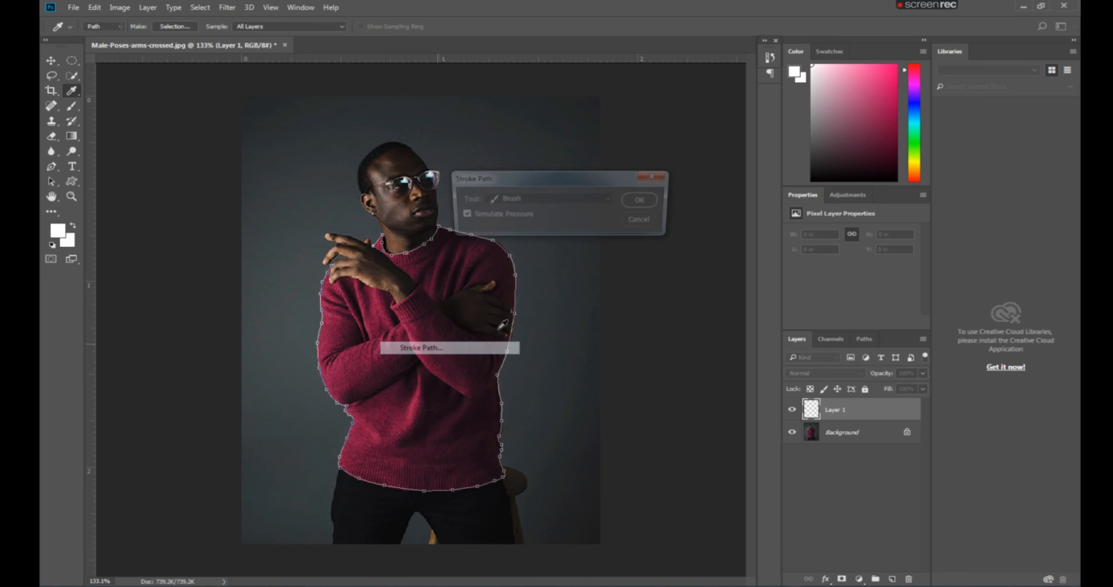
pyautogui.click(607, 199)
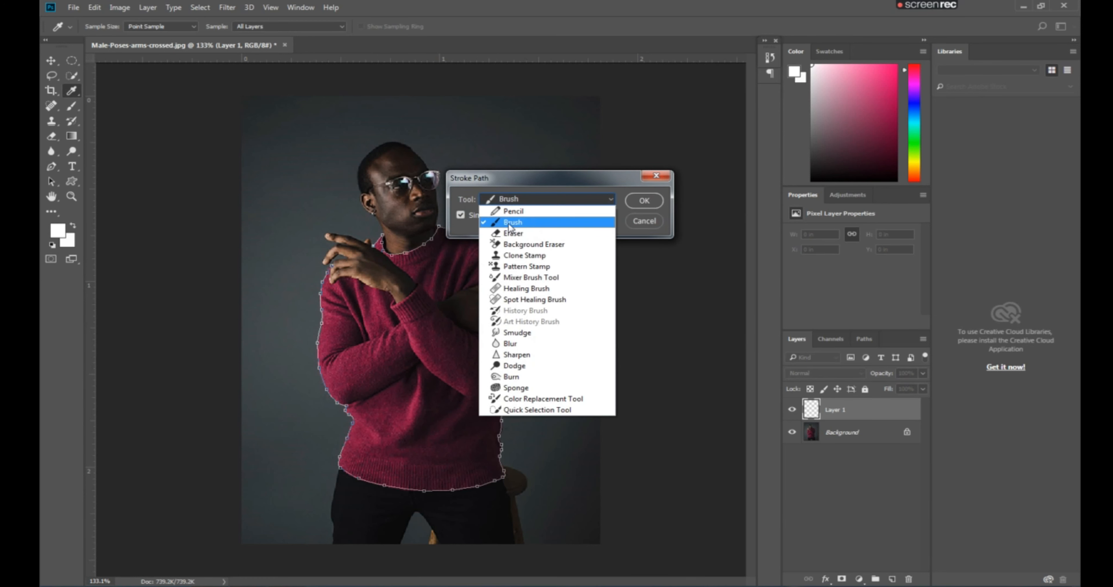
pyautogui.click(510, 223)
pyautogui.click(645, 202)
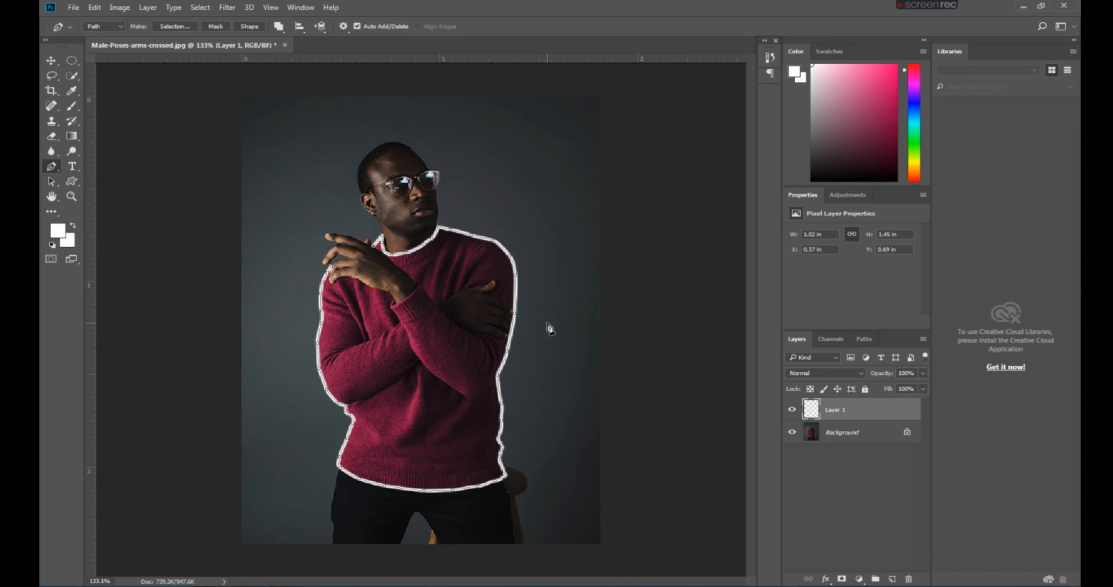
# Step: Delete the sweater path and add a new layer above the white outline
pyautogui.rightClick(434, 280)
pyautogui.click(448, 292)
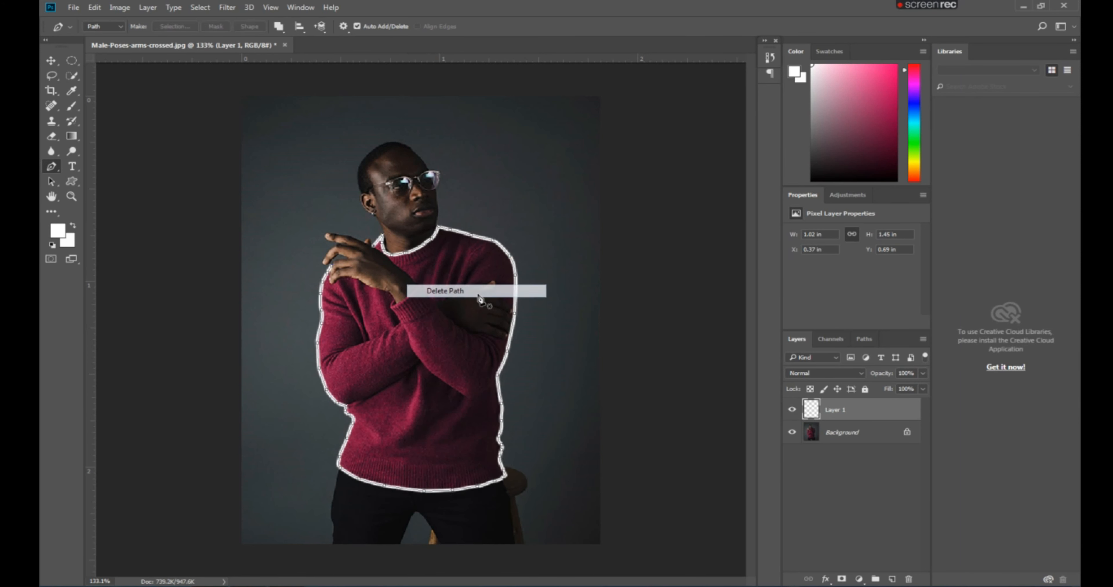
pyautogui.click(893, 579)
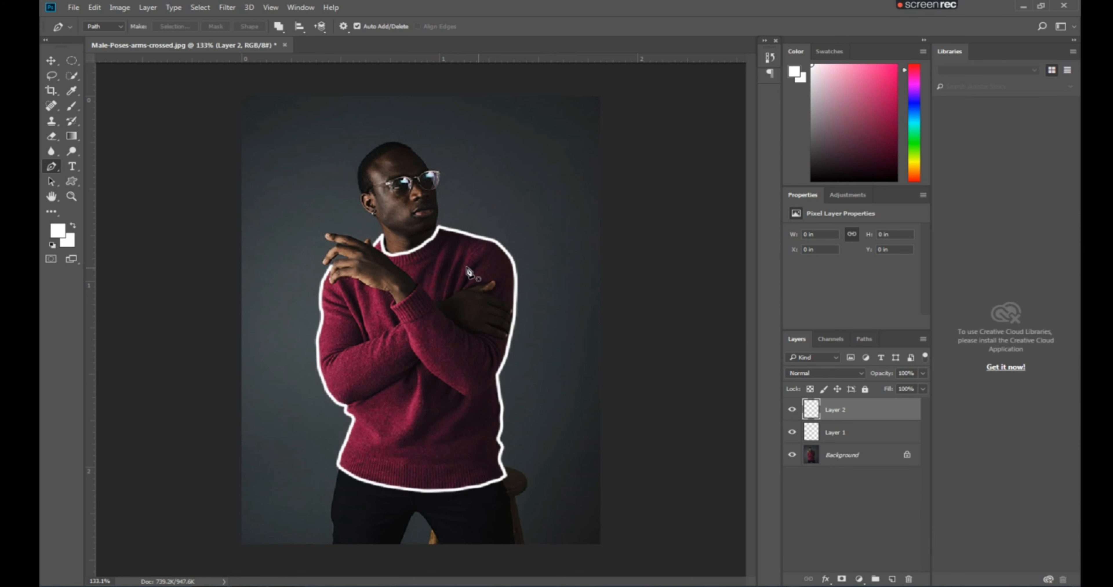
# Step: Set up a Soft Round brush with 100% hardness and a size of 19 px
pyautogui.click(72, 106)
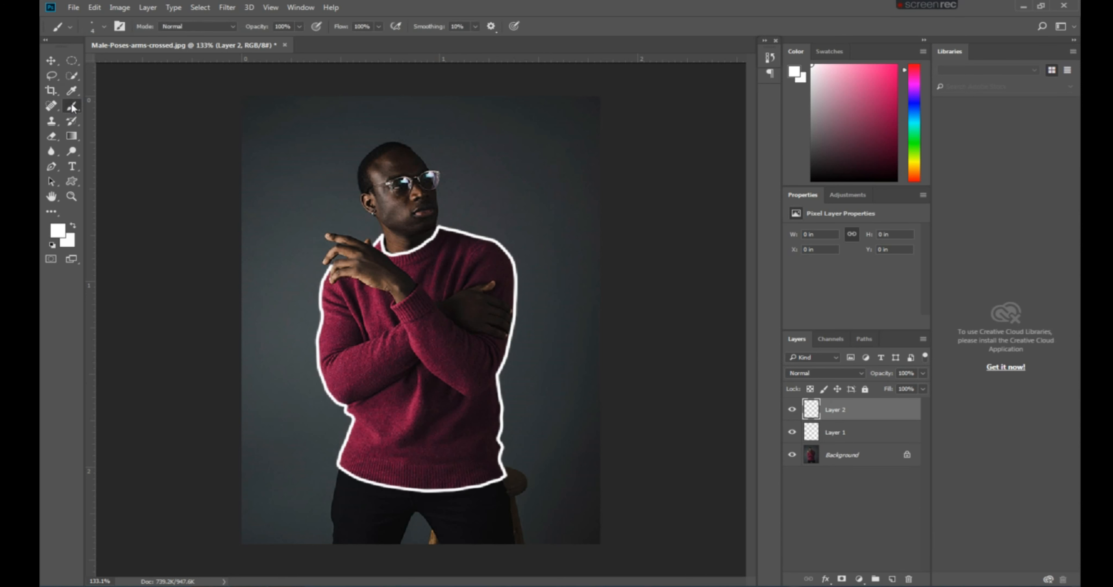
pyautogui.click(103, 26)
pyautogui.click(101, 151)
pyautogui.moveTo(114, 90); pyautogui.dragTo(187, 90)
pyautogui.moveTo(110, 64); pyautogui.dragTo(115, 64)
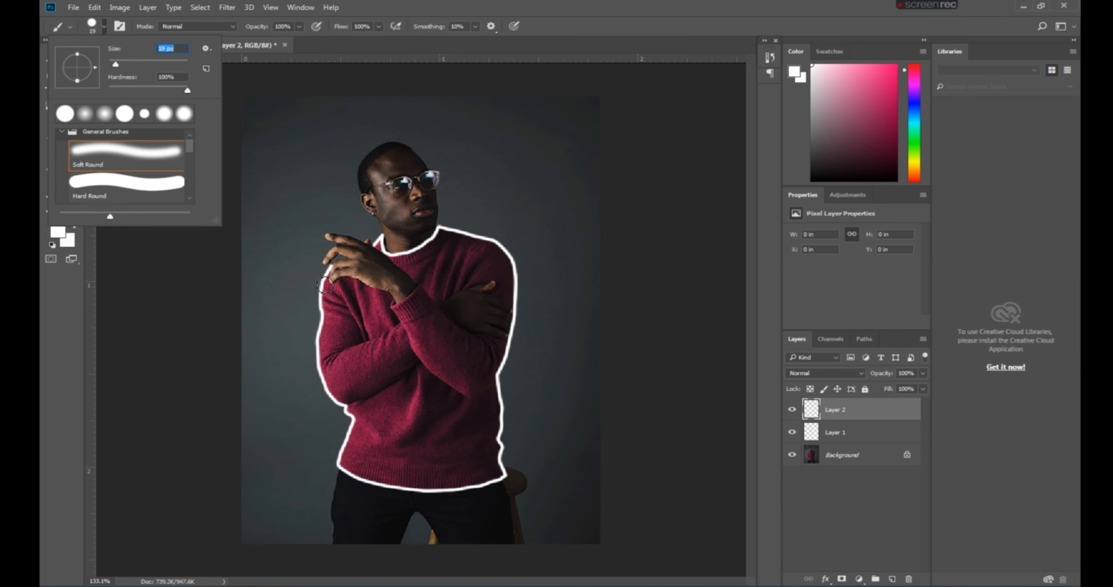
pyautogui.click(93, 23)
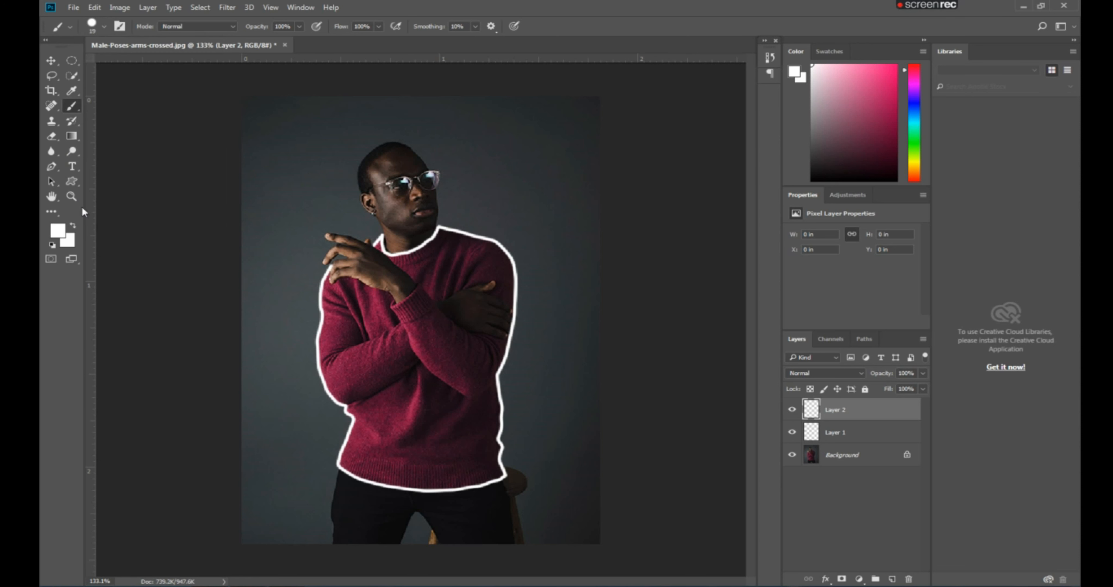
# Step: Sample the sweater colour as the foreground colour and brighten it to #b61452, undoing a test stroke on the backdrop
pyautogui.click(58, 232)
pyautogui.click(352, 315)
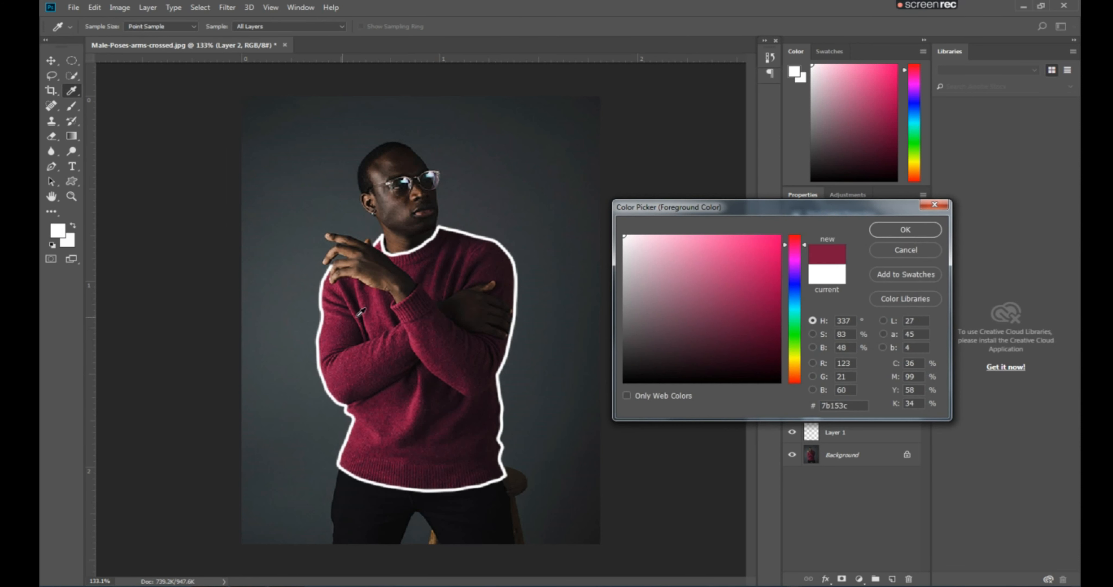
pyautogui.moveTo(756, 304)
pyautogui.mouseDown()
pyautogui.moveTo(775, 282)
pyautogui.moveTo(763, 279)
pyautogui.mouseUp()
pyautogui.click(903, 230)
pyautogui.moveTo(550, 211); pyautogui.dragTo(550, 266)
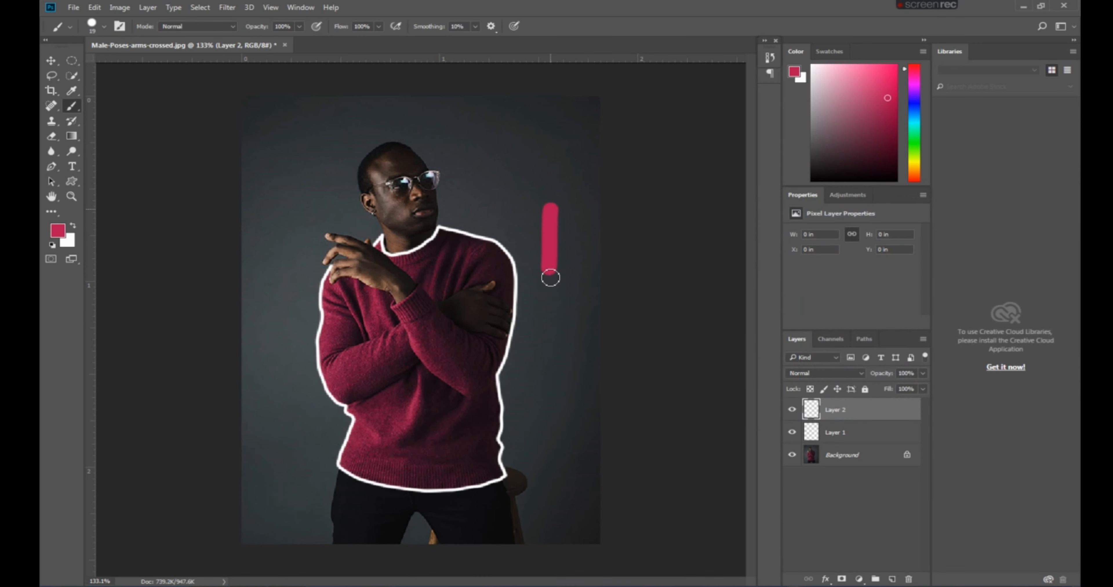
pyautogui.hotkey('ctrl', 'z')
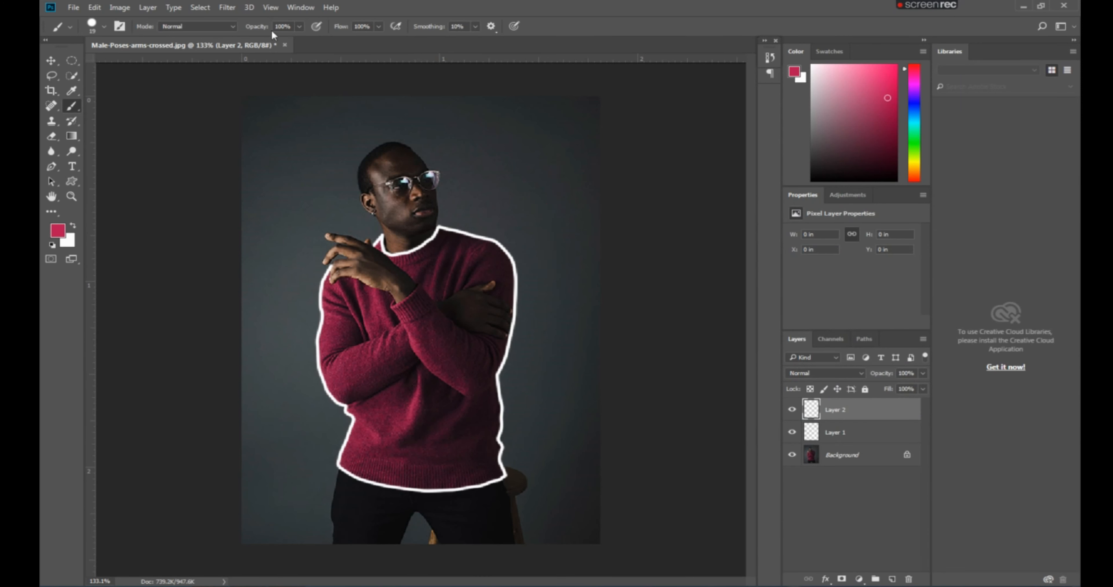
# Step: Set the brush to 46% opacity and 52% flow, and switch Layer 2 to the Color Dodge blend mode
pyautogui.moveTo(258, 28); pyautogui.dragTo(231, 24)
pyautogui.moveTo(340, 27); pyautogui.dragTo(315, 28)
pyautogui.click(854, 375)
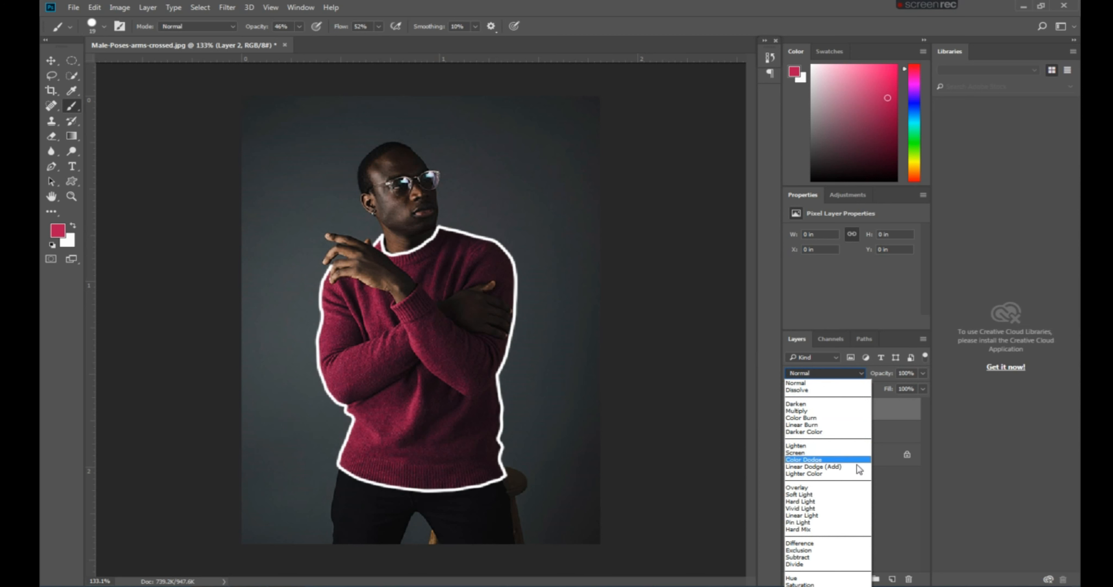
pyautogui.click(823, 461)
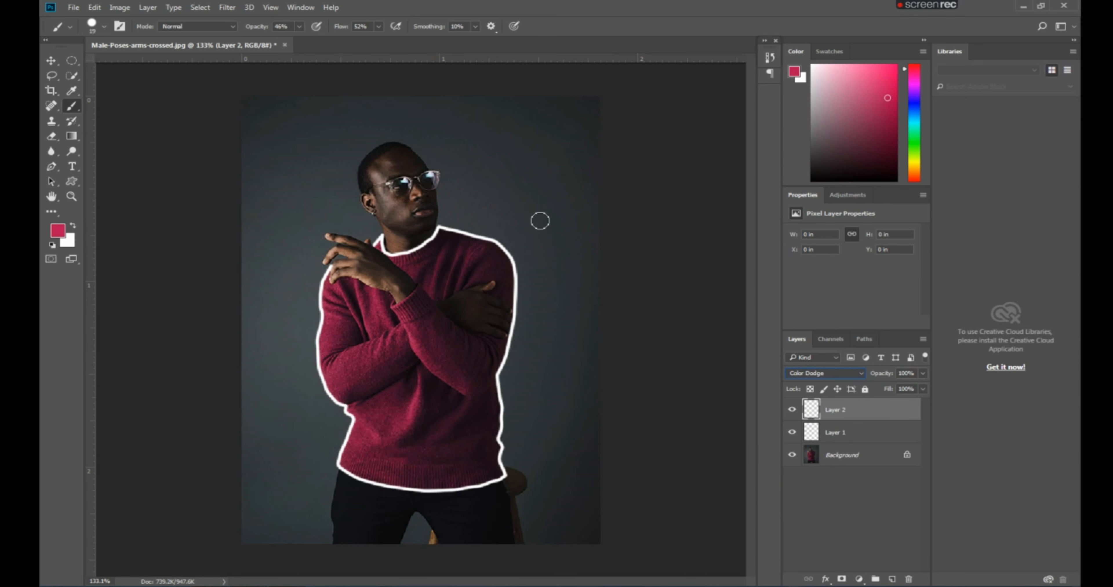
pyautogui.moveTo(538, 195); pyautogui.dragTo(545, 286)
pyautogui.hotkey('ctrl', 'z')
# Step: Choose a brighter pink-red foreground colour and set the brush opacity to 52%, undoing the test stroke
pyautogui.scroll(3, 330, 273)
pyautogui.click(57, 230)
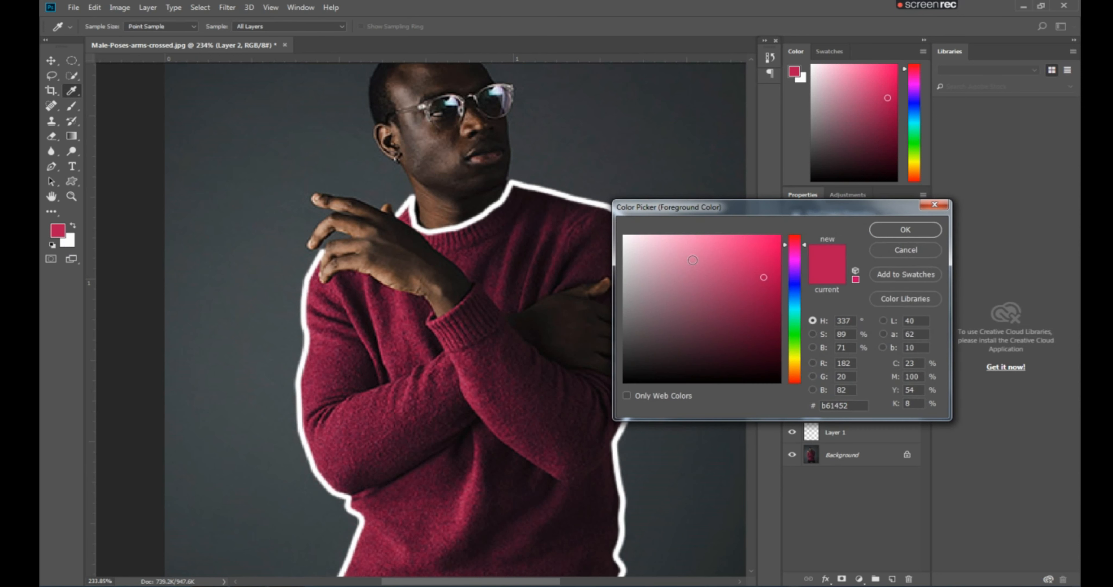
pyautogui.click(763, 260)
pyautogui.click(905, 230)
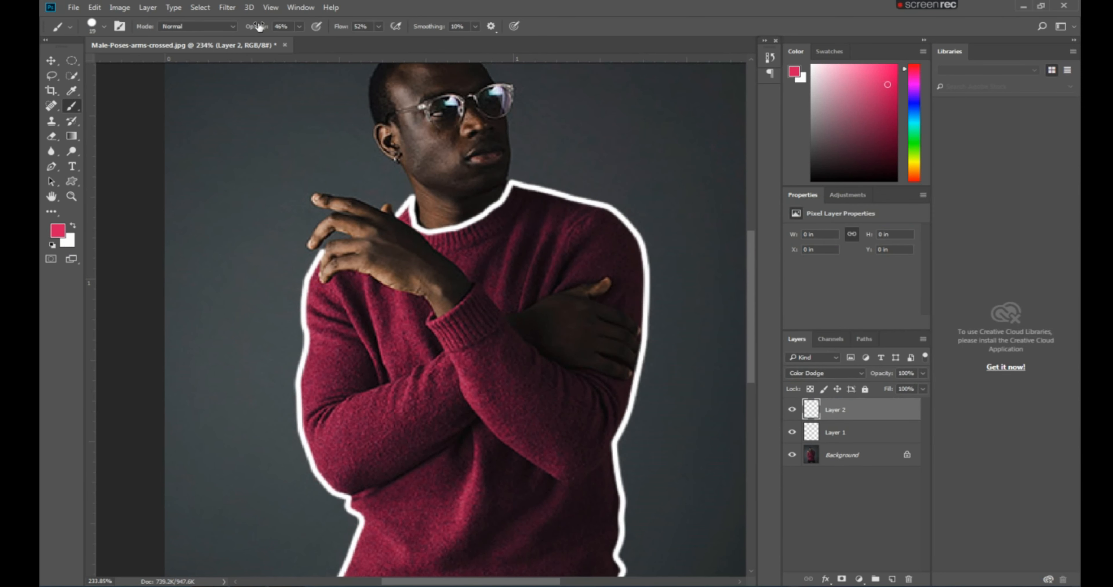
pyautogui.moveTo(237, 130); pyautogui.dragTo(228, 234)
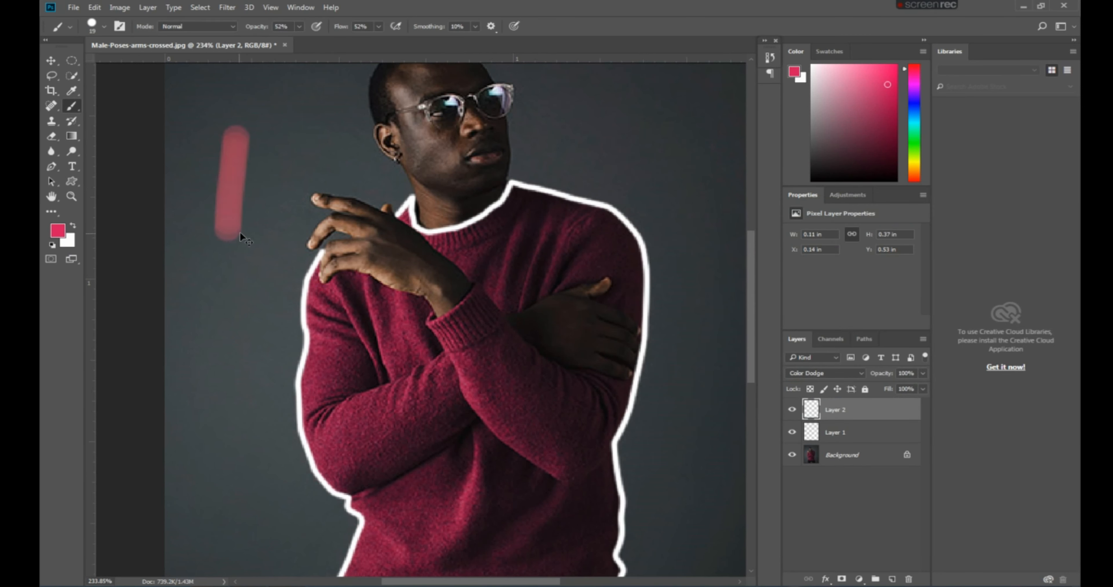
pyautogui.hotkey('ctrl', 'z')
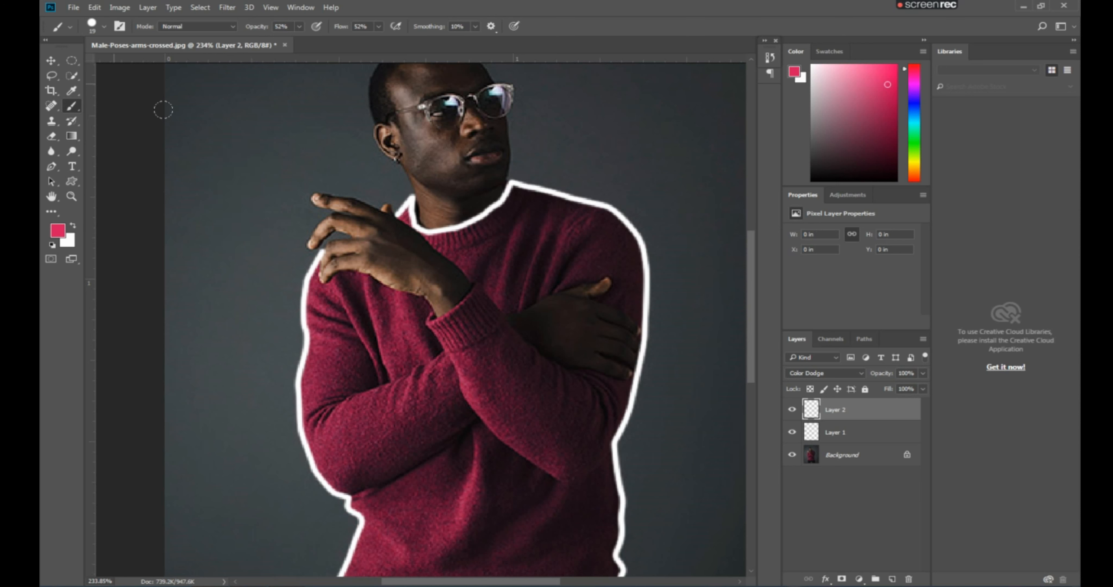
# Step: Soften the brush edge, undo the test stroke and set the brush flow to 59%
pyautogui.rightClick(301, 207)
pyautogui.click(303, 255)
pyautogui.moveTo(225, 189); pyautogui.dragTo(225, 262)
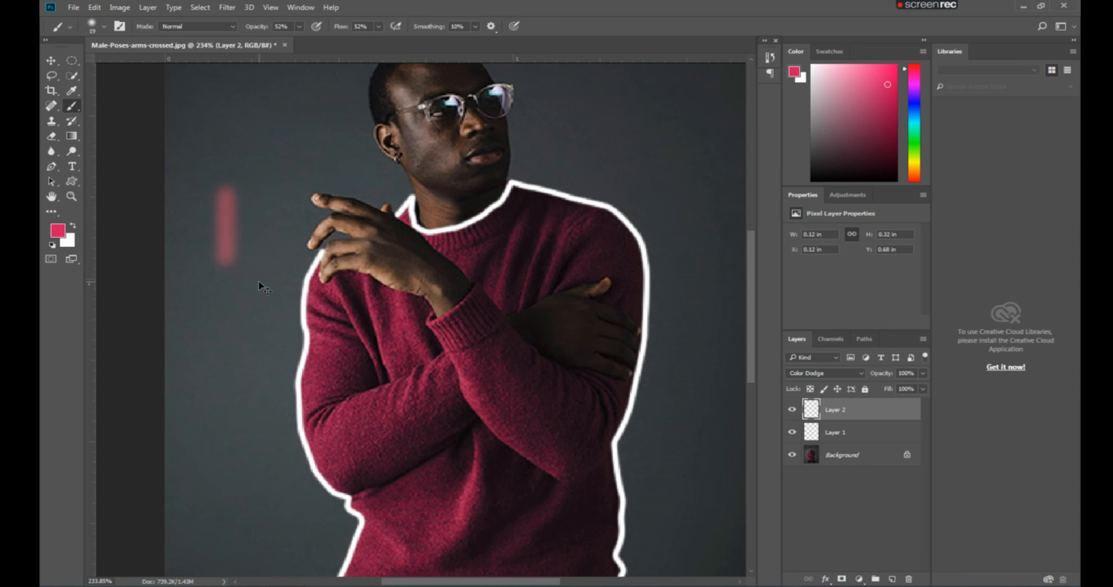
pyautogui.hotkey('ctrl', 'z')
pyautogui.moveTo(341, 31); pyautogui.dragTo(344, 30)
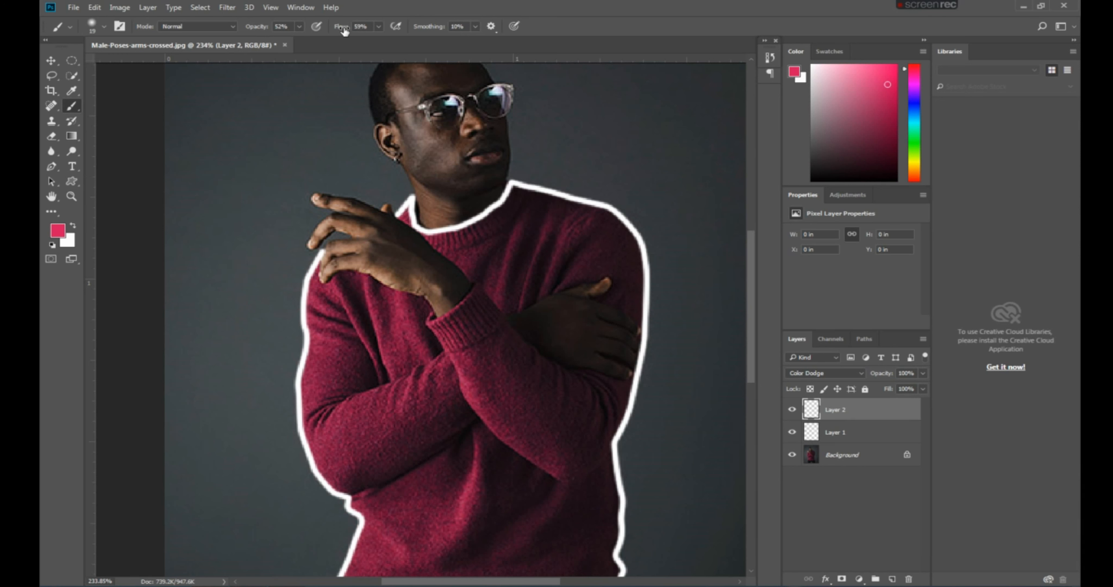
# Step: Paint a soft red glow on Layer 2 along the outline of the raised-hand sleeve, waist and bottom hem
pyautogui.moveTo(311, 261)
pyautogui.mouseDown()
pyautogui.moveTo(296, 401)
pyautogui.moveTo(295, 414)
pyautogui.moveTo(309, 285)
pyautogui.moveTo(297, 382)
pyautogui.moveTo(304, 460)
pyautogui.mouseUp()
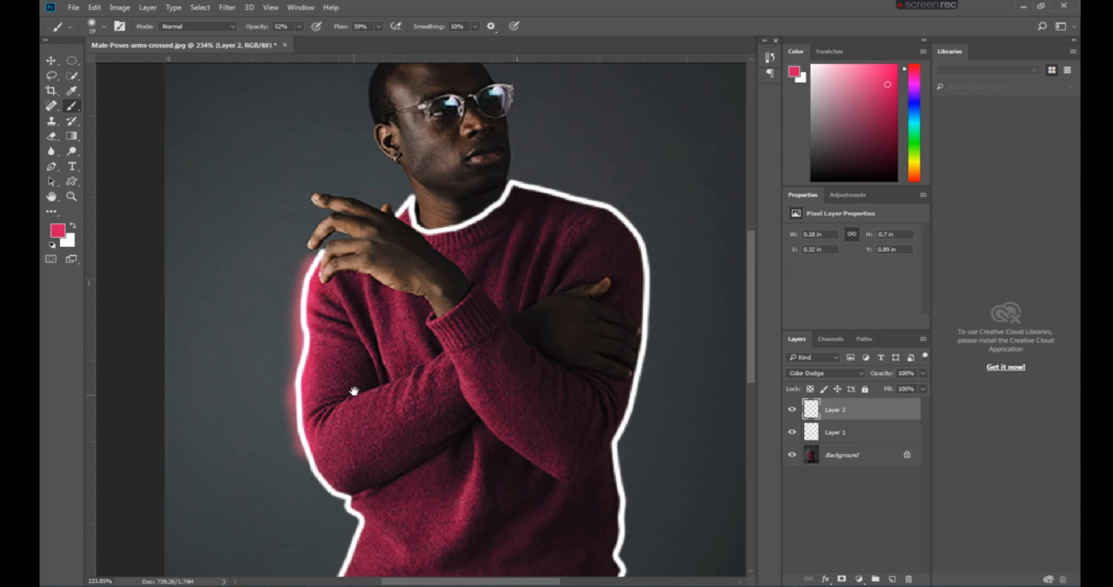
pyautogui.moveTo(353, 391); pyautogui.dragTo(303, 219)
pyautogui.moveTo(257, 253); pyautogui.dragTo(281, 317)
pyautogui.moveTo(260, 279)
pyautogui.mouseDown()
pyautogui.moveTo(312, 355)
pyautogui.moveTo(297, 324)
pyautogui.moveTo(286, 425)
pyautogui.moveTo(379, 467)
pyautogui.moveTo(329, 460)
pyautogui.moveTo(410, 467)
pyautogui.moveTo(409, 453)
pyautogui.moveTo(385, 483)
pyautogui.moveTo(394, 467)
pyautogui.moveTo(465, 466)
pyautogui.moveTo(414, 470)
pyautogui.moveTo(444, 475)
pyautogui.moveTo(567, 440)
pyautogui.moveTo(374, 488)
pyautogui.mouseUp()
# Step: Paint the red glow along the outline of the opposite side and arm, over the shoulder and around the neckline
pyautogui.moveTo(420, 460)
pyautogui.mouseDown()
pyautogui.moveTo(405, 400)
pyautogui.moveTo(418, 343)
pyautogui.moveTo(414, 379)
pyautogui.moveTo(408, 269)
pyautogui.mouseUp()
pyautogui.hotkey('ctrl', 'z')
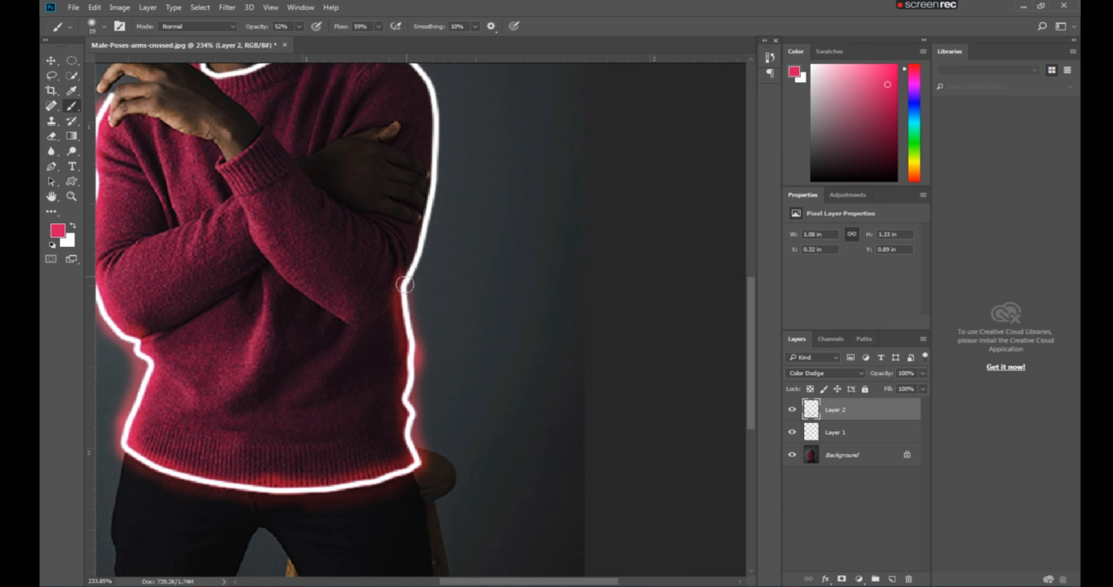
pyautogui.moveTo(440, 206)
pyautogui.mouseDown()
pyautogui.moveTo(412, 367)
pyautogui.moveTo(408, 268)
pyautogui.moveTo(391, 229)
pyautogui.mouseUp()
pyautogui.moveTo(337, 206); pyautogui.dragTo(434, 327)
pyautogui.moveTo(488, 358)
pyautogui.mouseDown()
pyautogui.moveTo(381, 311)
pyautogui.moveTo(428, 324)
pyautogui.moveTo(362, 314)
pyautogui.moveTo(346, 335)
pyautogui.moveTo(356, 332)
pyautogui.moveTo(299, 351)
pyautogui.moveTo(261, 321)
pyautogui.moveTo(250, 345)
pyautogui.mouseUp()
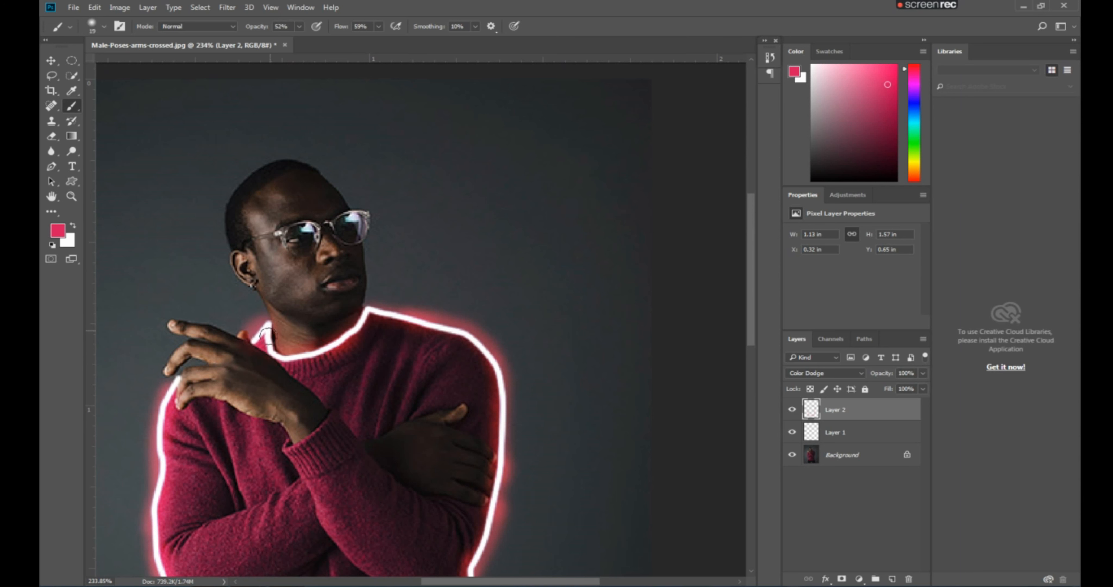
# Step: Sample a muted red from the image at the sleeve's edge as the foreground colour
pyautogui.scroll(-3, 319, 361)
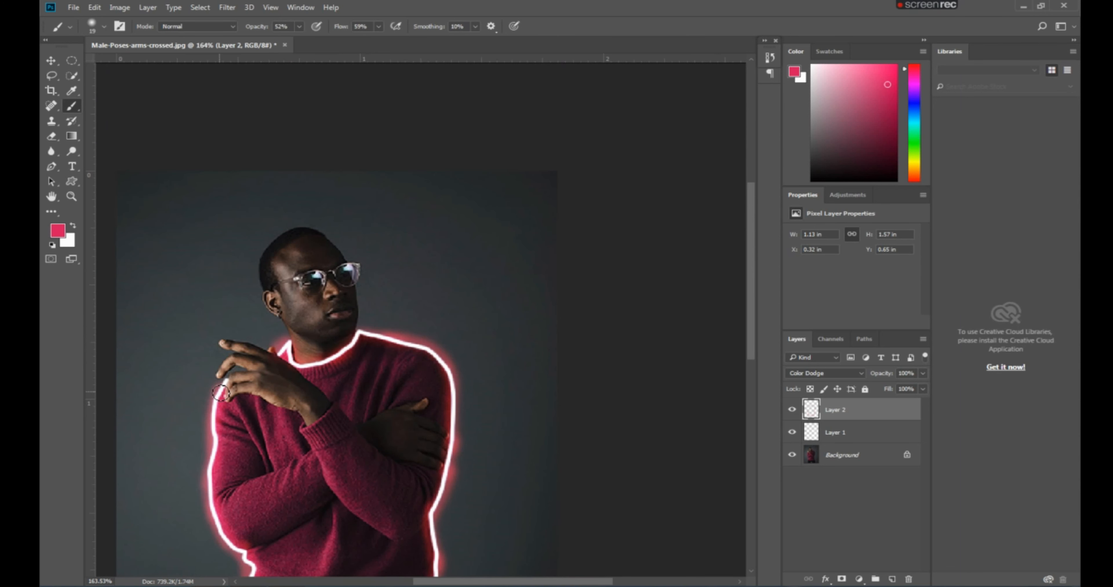
pyautogui.keyDown('alt'); pyautogui.click(280, 453); pyautogui.keyUp('alt')
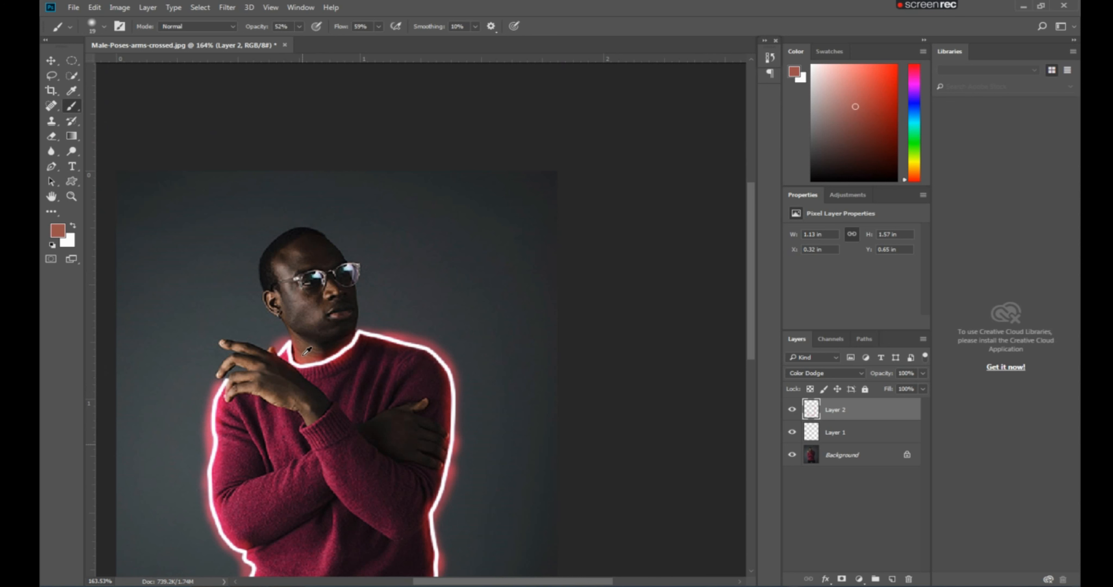
pyautogui.keyDown('alt'); pyautogui.click(297, 445); pyautogui.keyUp('alt')
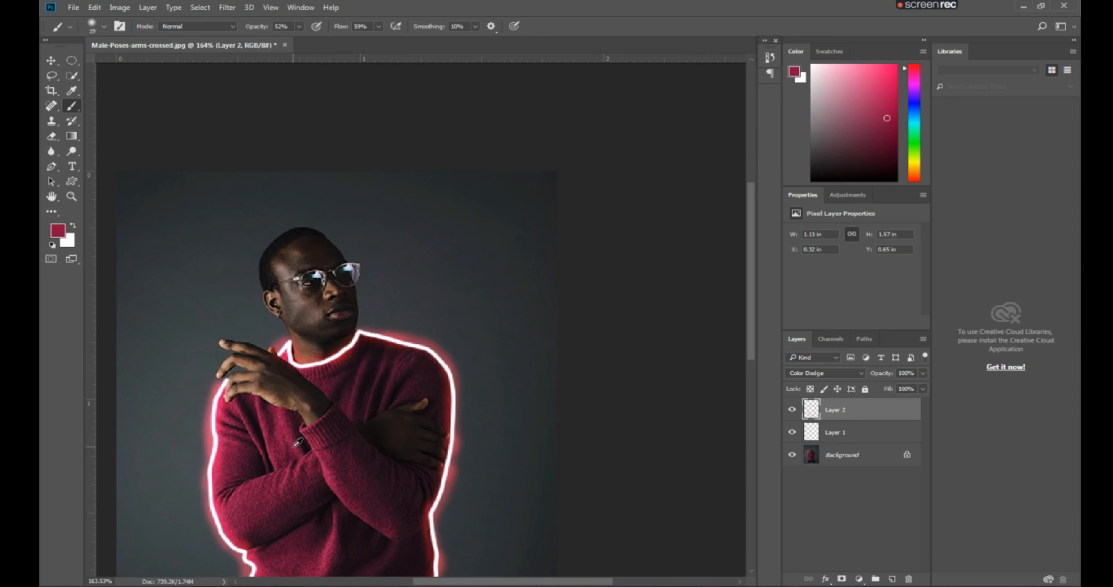
pyautogui.scroll(-2, 296, 450)
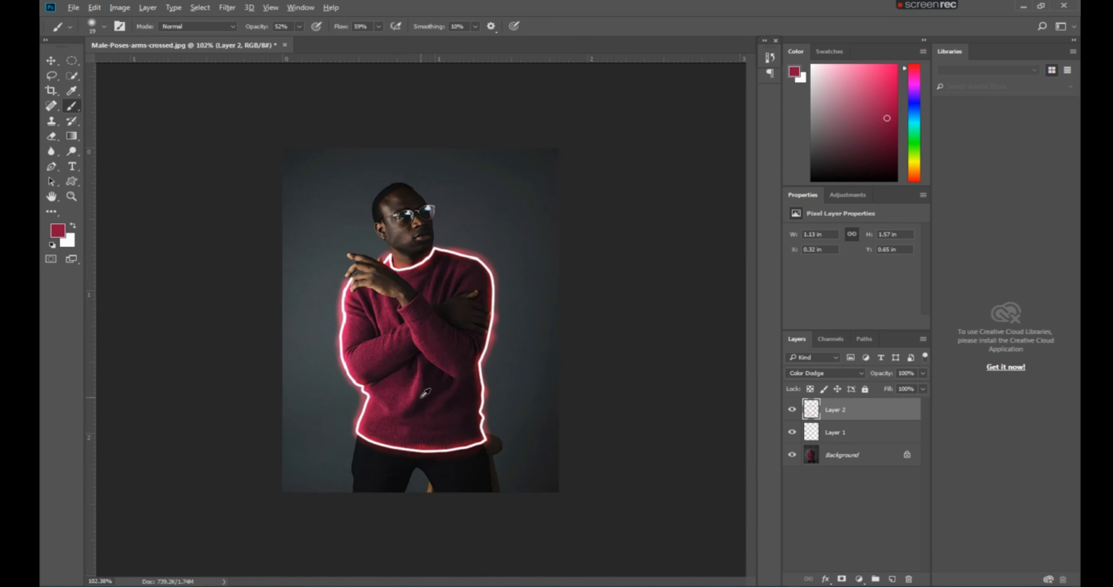
pyautogui.keyDown('alt'); pyautogui.click(348, 333); pyautogui.keyUp('alt')
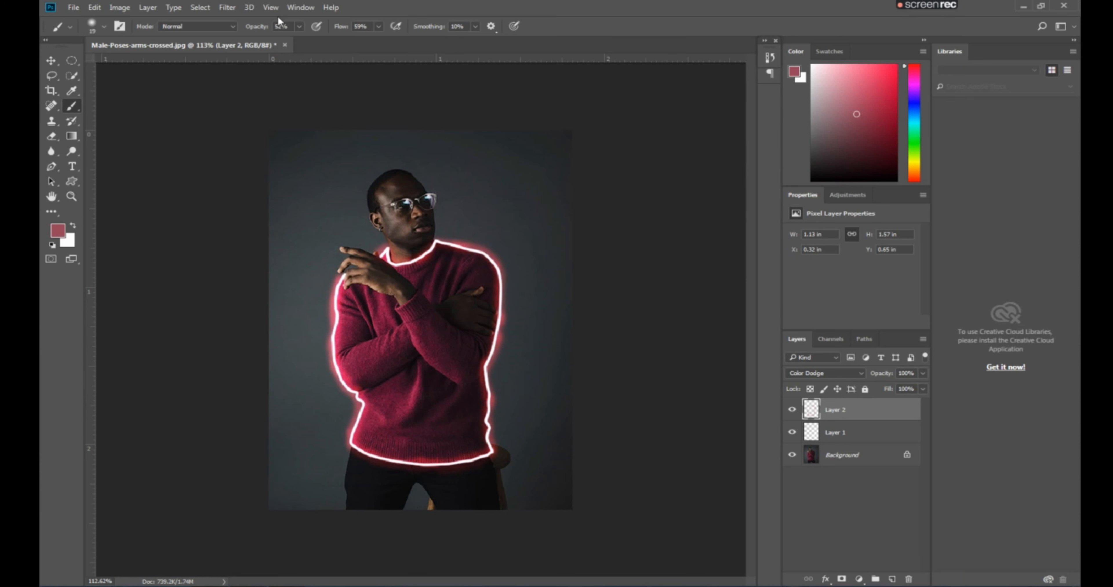
# Step: Apply a Gaussian Blur with a radius of about 4.6 pixels to the glow on Layer 2
pyautogui.click(248, 8)
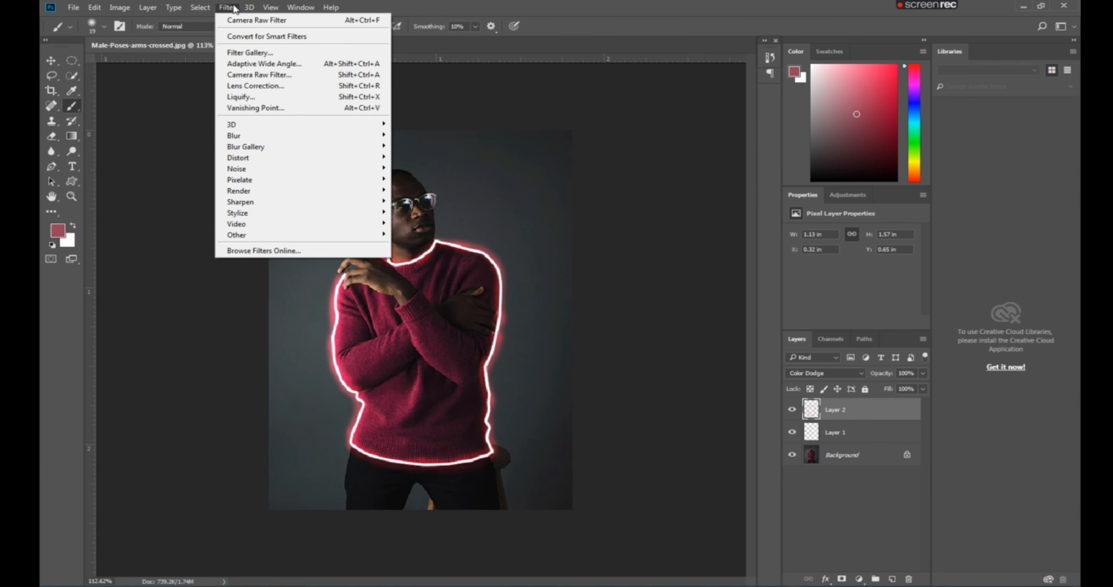
pyautogui.moveTo(379, 137)
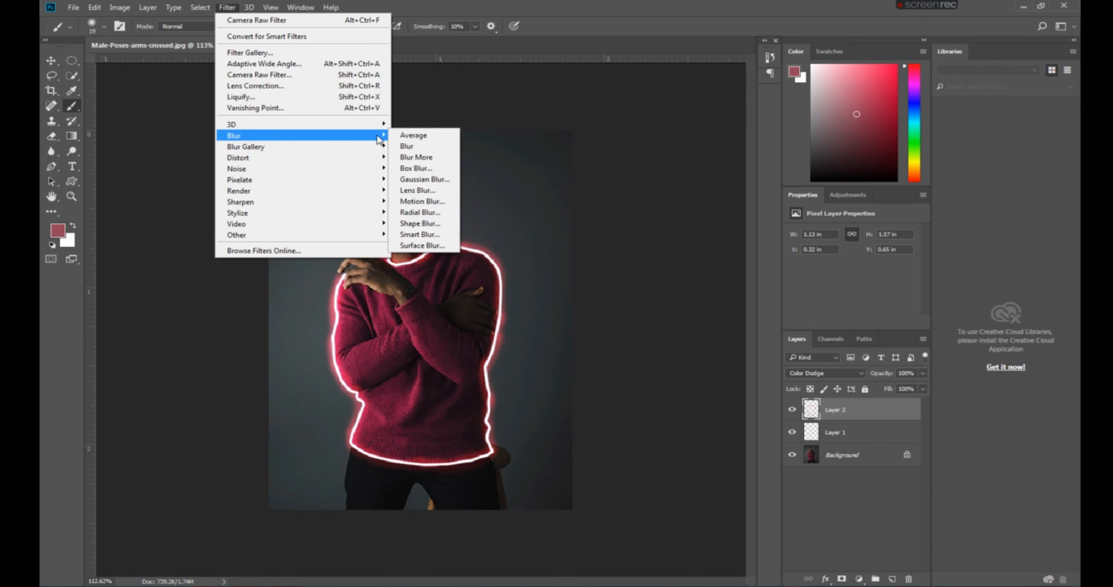
pyautogui.click(421, 179)
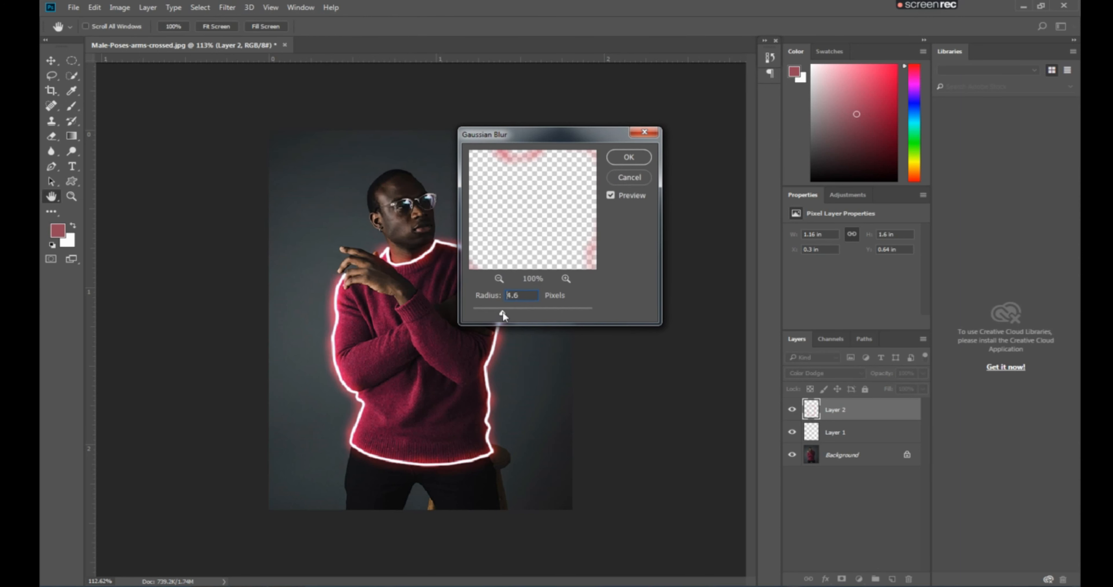
pyautogui.click(628, 157)
pyautogui.press('b')
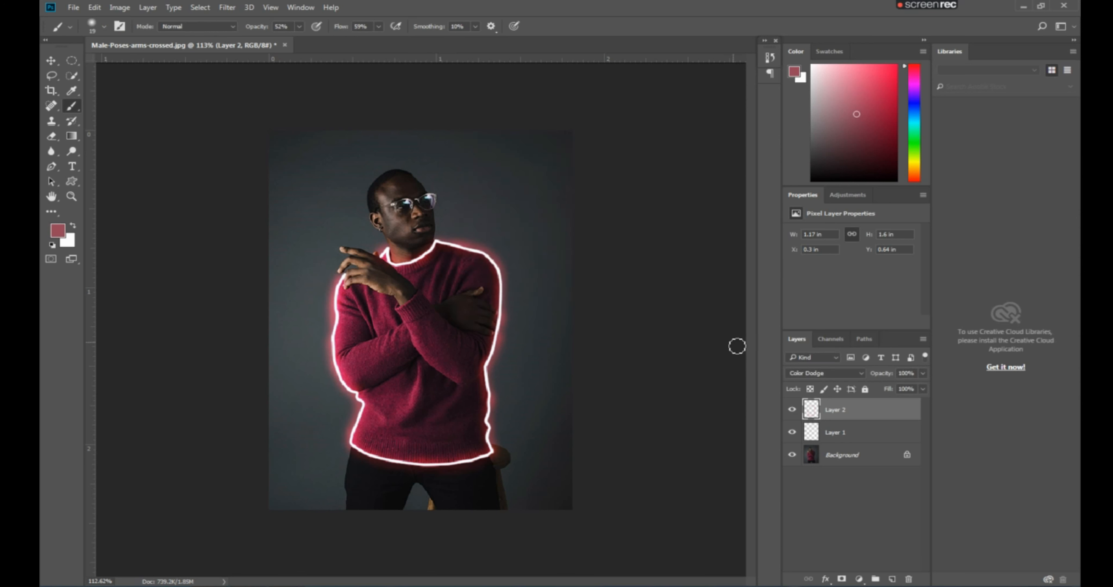
# Step: Set the brush opacity to 55%
pyautogui.moveTo(257, 28); pyautogui.dragTo(259, 28)
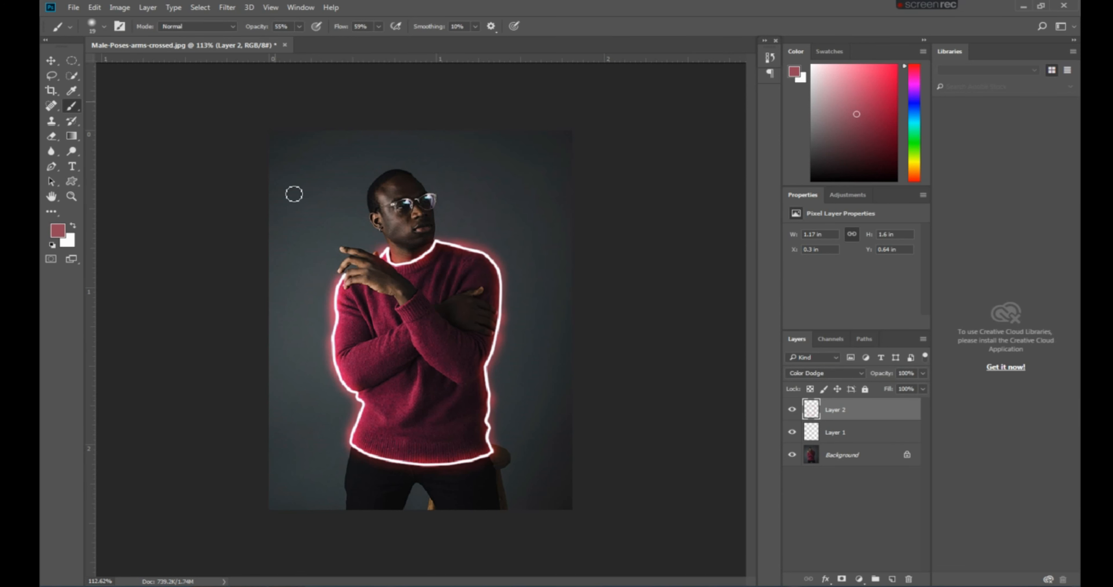
pyautogui.scroll(4, 295, 320)
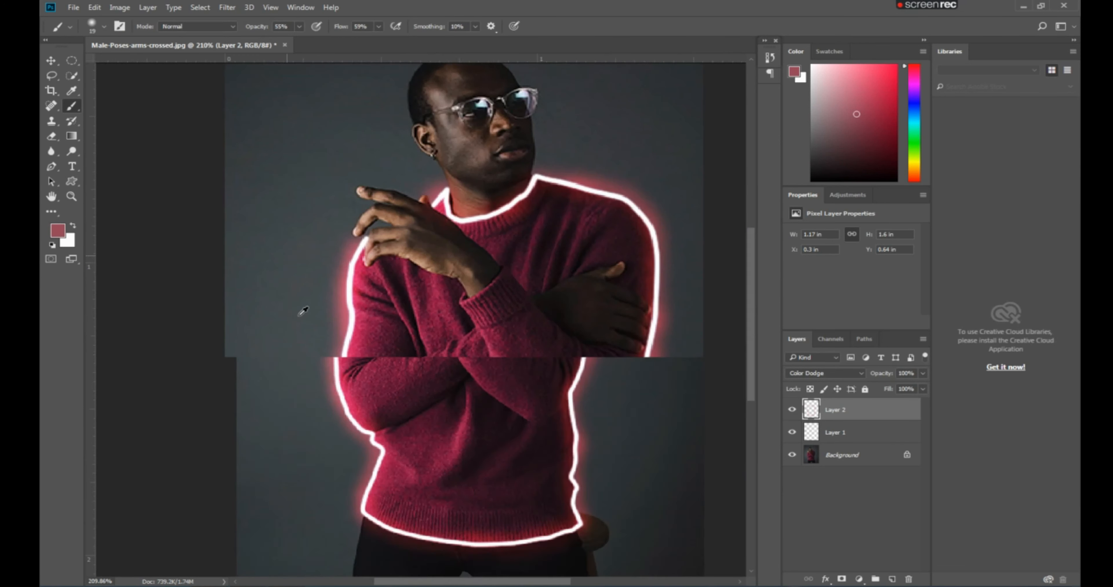
pyautogui.scroll(-3, 303, 311)
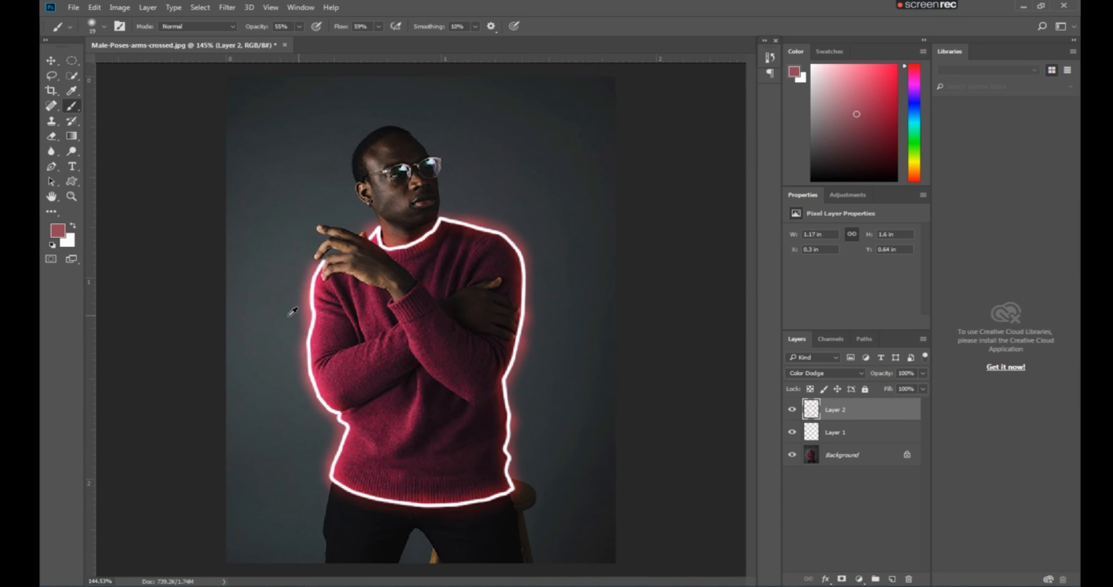
# Step: Set the brush size to 59 px and its hardness to 100%
pyautogui.rightClick(282, 314)
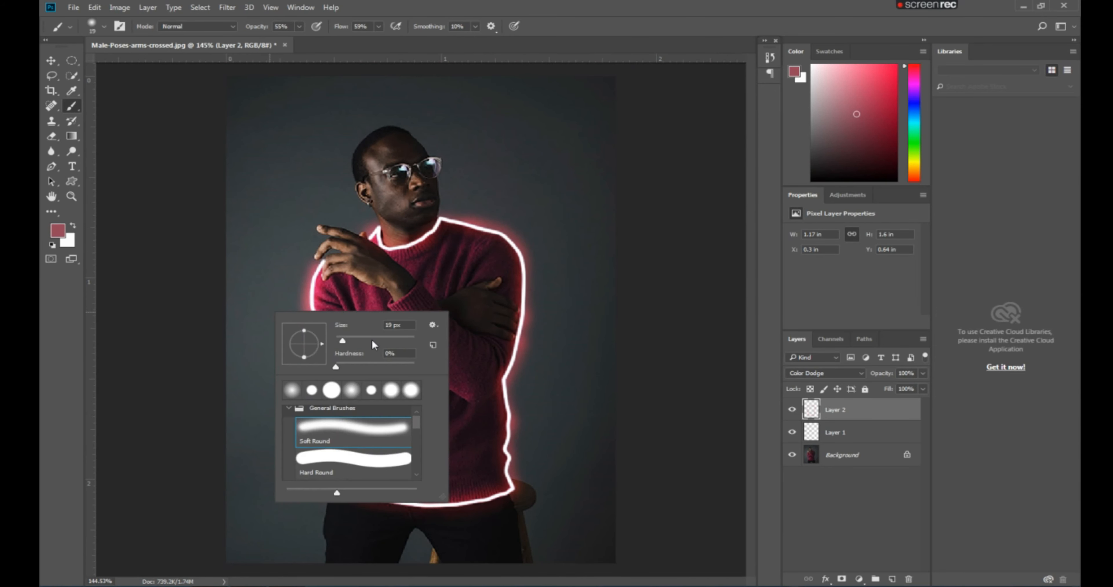
pyautogui.moveTo(351, 362); pyautogui.dragTo(446, 378)
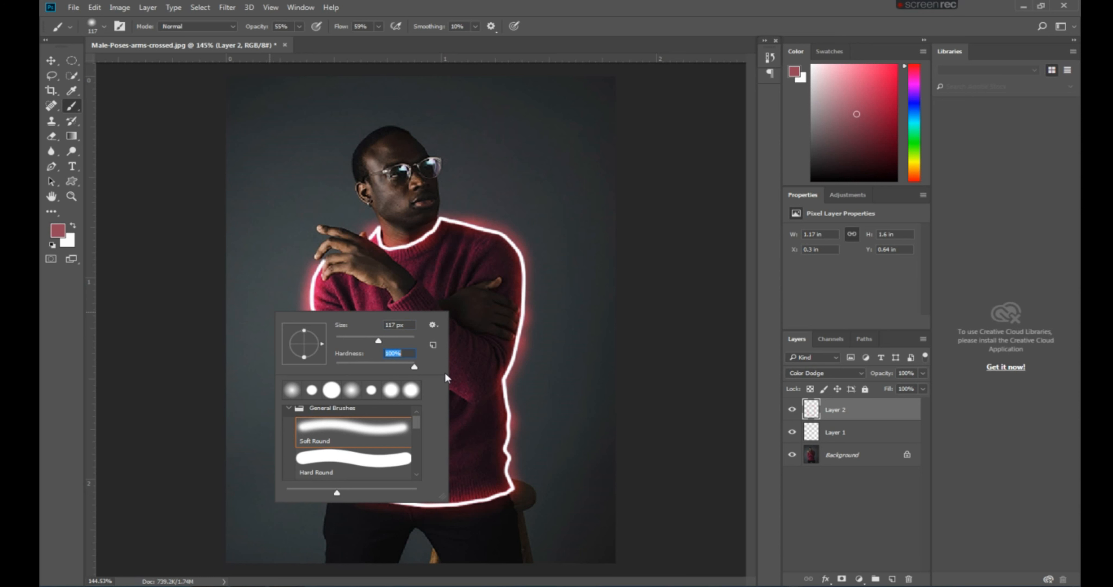
pyautogui.moveTo(376, 338); pyautogui.dragTo(359, 338)
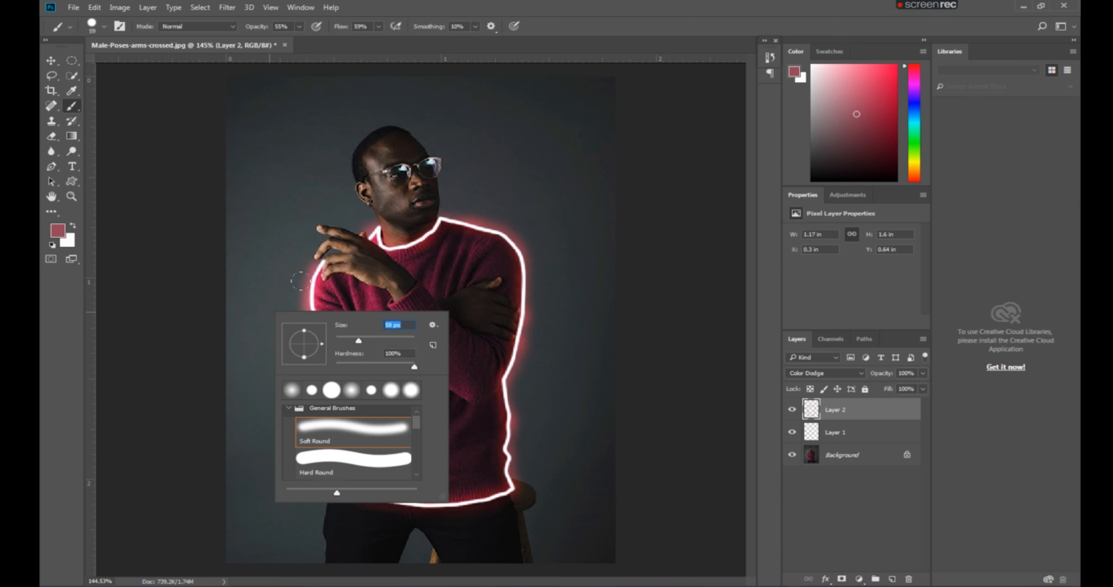
pyautogui.press('Return')
# Step: Try a stroke beside the upper sleeve, undo it, and lower the brush opacity to 50% and the flow to 53%
pyautogui.moveTo(300, 280); pyautogui.dragTo(324, 300)
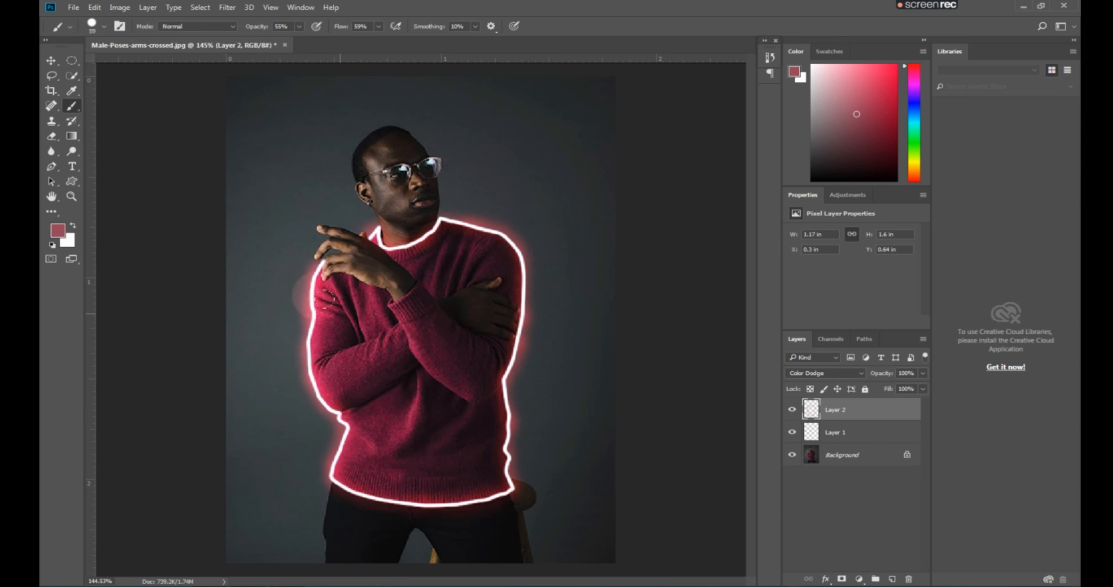
pyautogui.hotkey('ctrl', 'z')
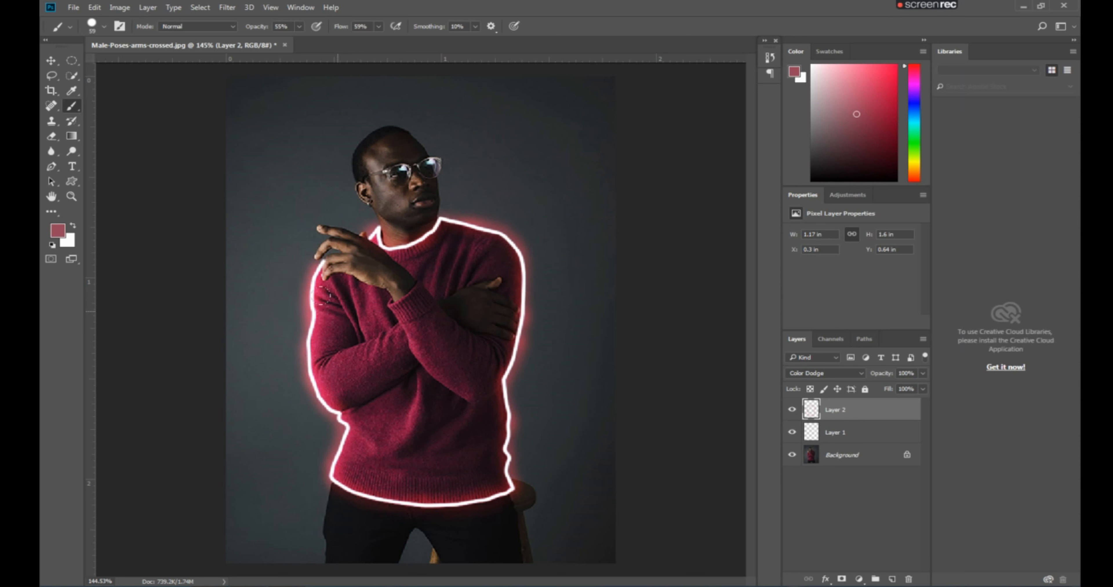
pyautogui.moveTo(258, 29); pyautogui.dragTo(254, 29)
pyautogui.moveTo(337, 29); pyautogui.dragTo(333, 29)
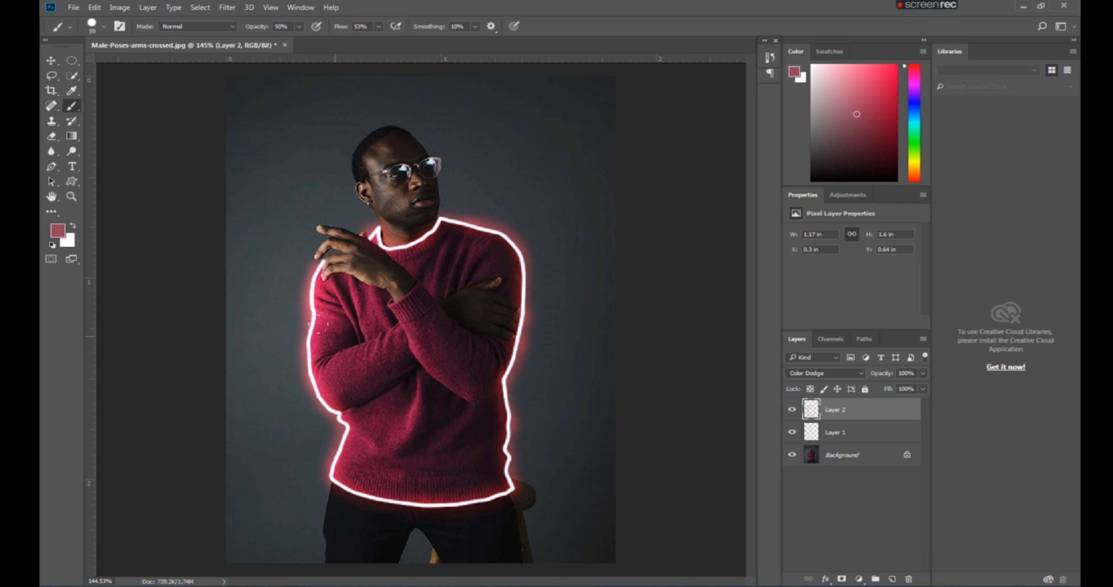
# Step: Try painting a hard-edged glow down the sleeve and waist outline on the raised-hand side, undoing each stroke
pyautogui.moveTo(298, 310); pyautogui.dragTo(302, 360)
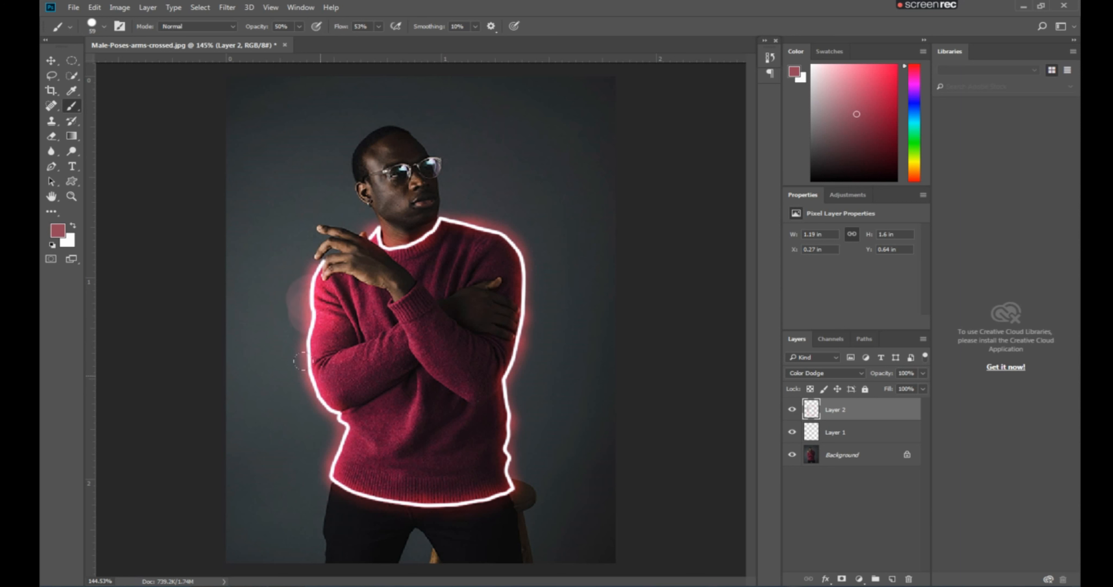
pyautogui.hotkey('ctrl', 'z')
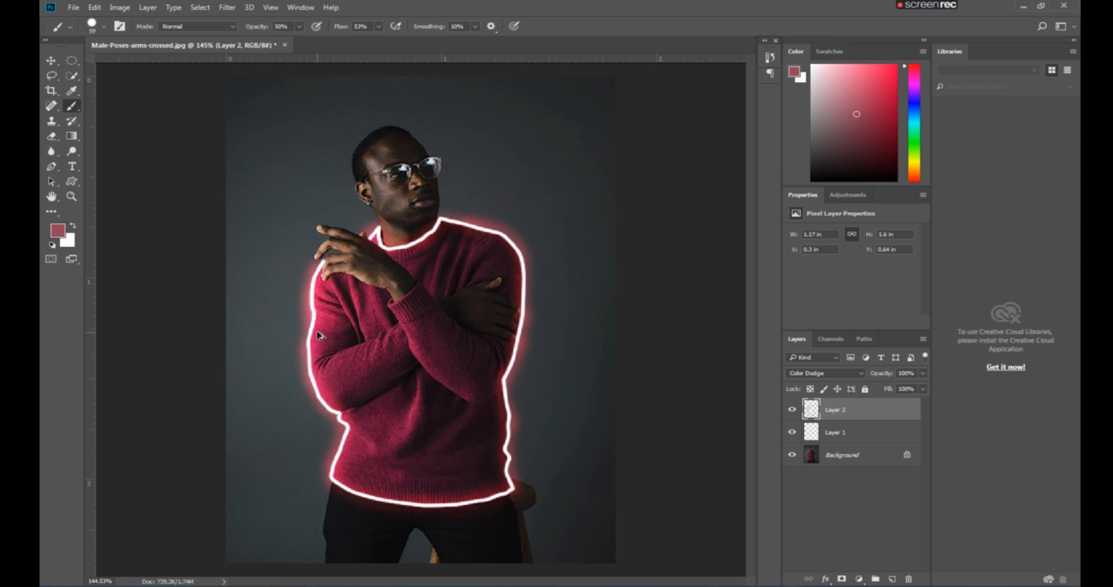
pyautogui.moveTo(297, 278)
pyautogui.mouseDown()
pyautogui.moveTo(303, 369)
pyautogui.moveTo(329, 466)
pyautogui.mouseUp()
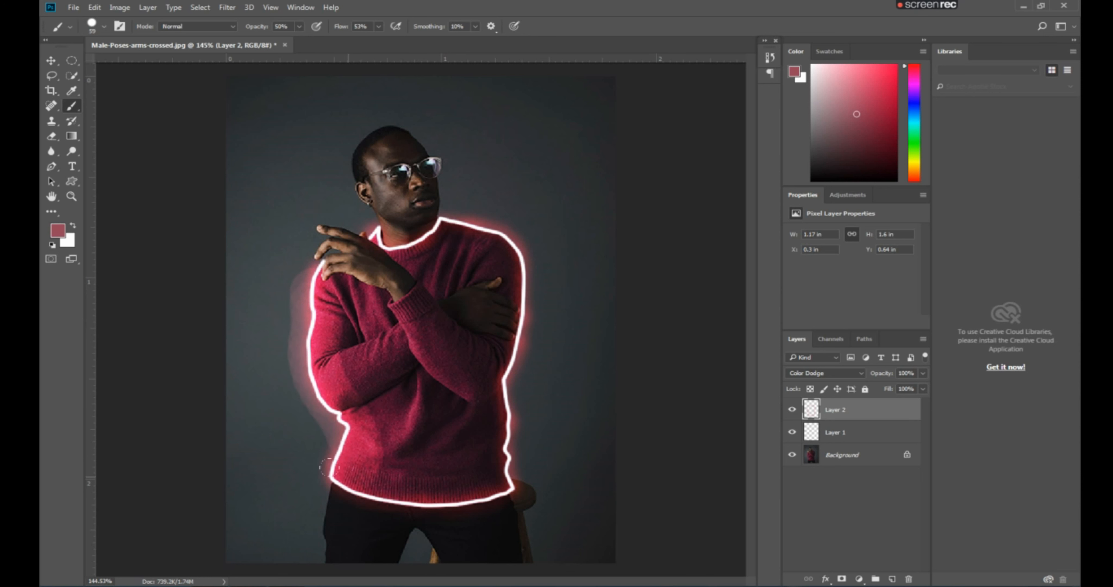
pyautogui.hotkey('ctrl', 'z')
# Step: Switch to a soft round brush of 59 px with 13% hardness
pyautogui.rightClick(280, 281)
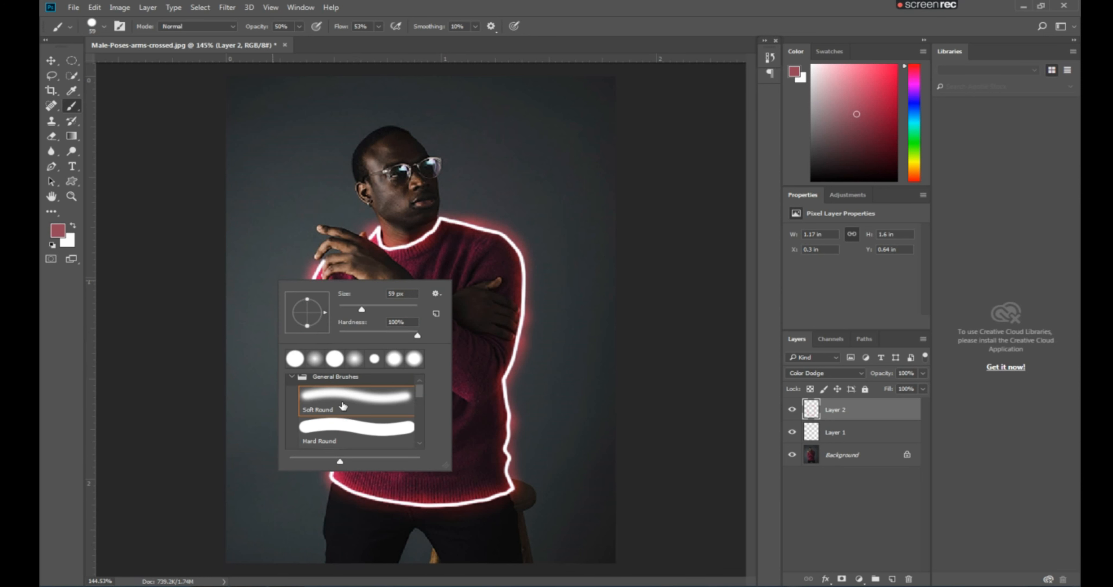
pyautogui.click(354, 363)
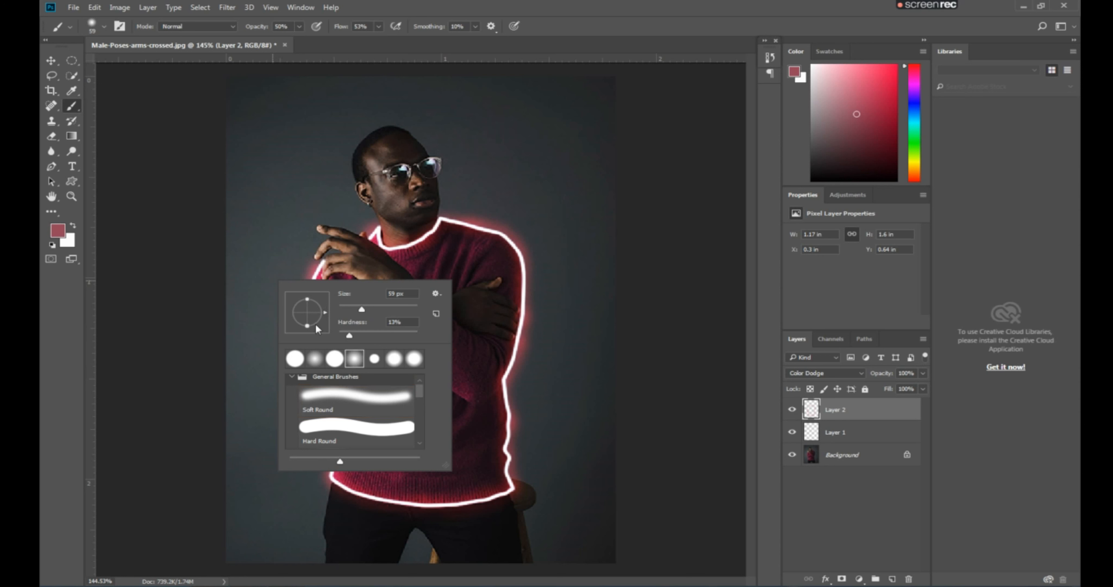
pyautogui.press('Return')
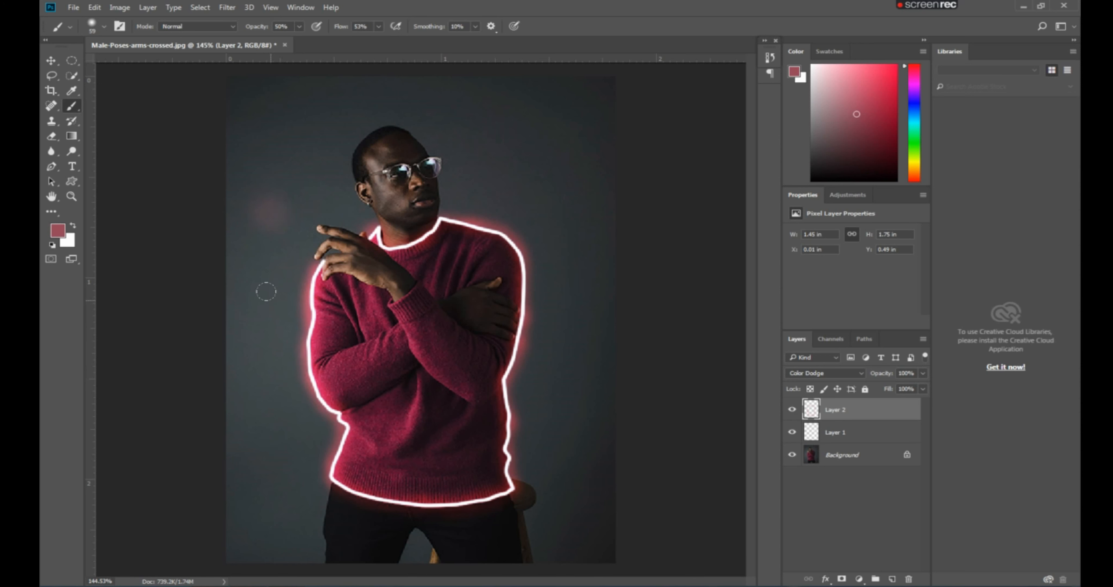
# Step: Paint a wide muted-red glow around the sweater outline on Layer 2 and set the brush hardness to 100%
pyautogui.moveTo(307, 265)
pyautogui.mouseDown()
pyautogui.moveTo(302, 352)
pyautogui.moveTo(326, 445)
pyautogui.moveTo(322, 475)
pyautogui.moveTo(367, 497)
pyautogui.mouseUp()
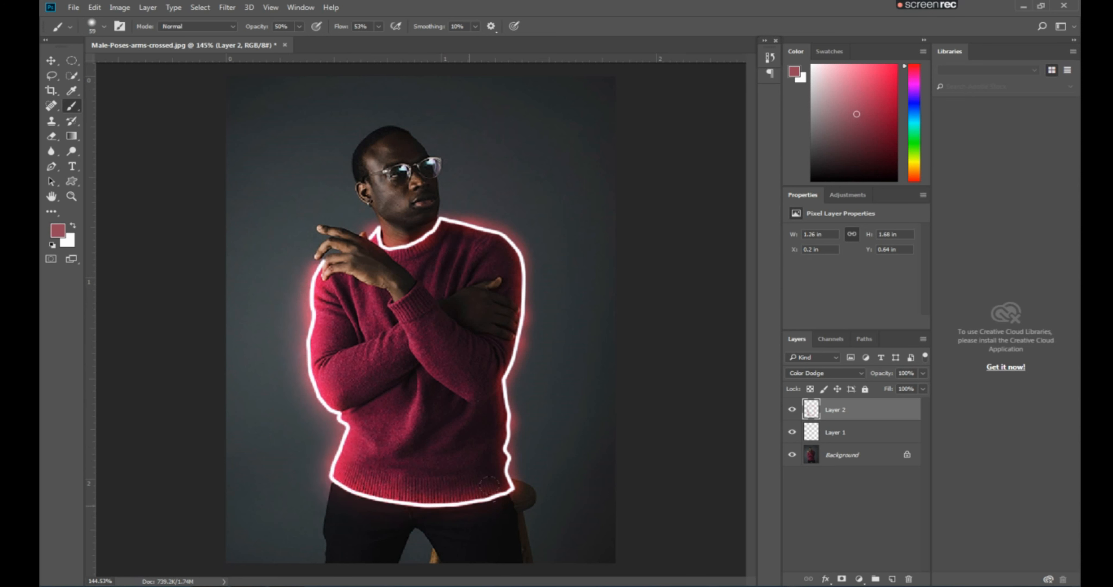
pyautogui.moveTo(501, 455)
pyautogui.mouseDown()
pyautogui.moveTo(497, 333)
pyautogui.moveTo(499, 348)
pyautogui.moveTo(516, 295)
pyautogui.moveTo(476, 214)
pyautogui.mouseUp()
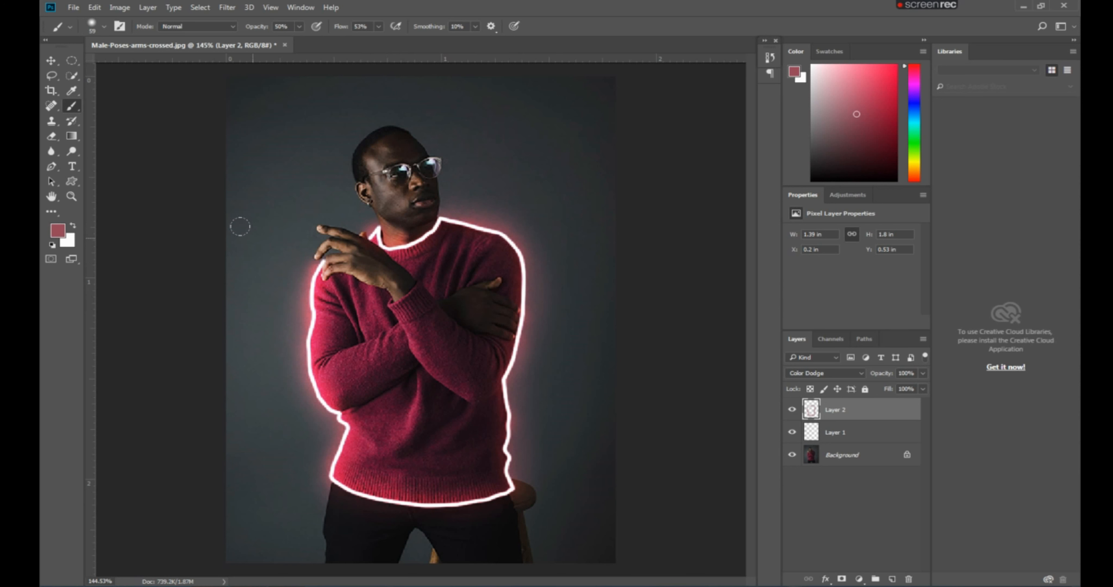
pyautogui.rightClick(259, 237)
pyautogui.moveTo(342, 295); pyautogui.dragTo(432, 275)
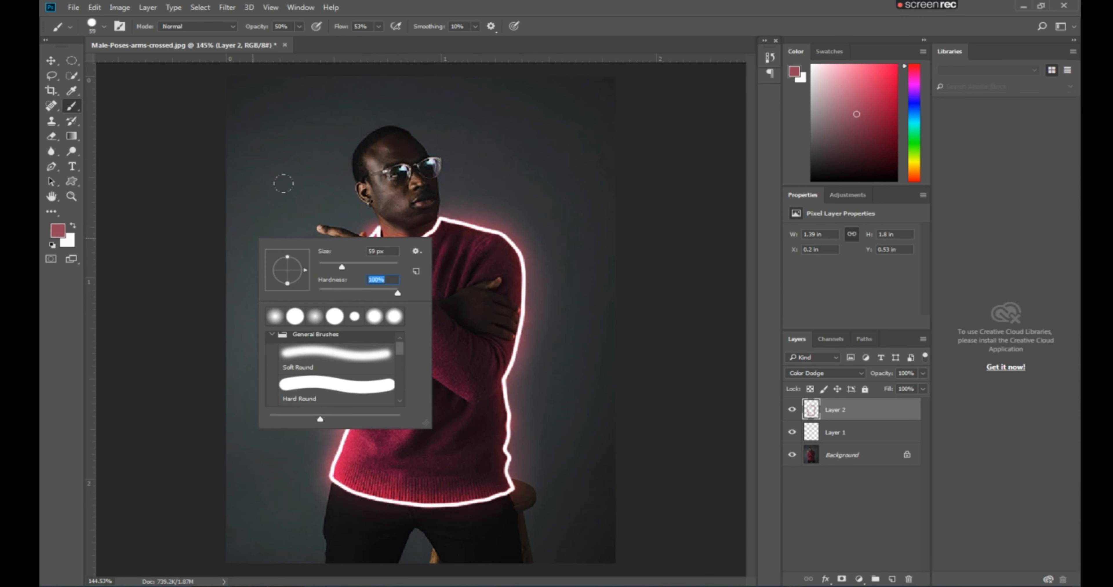
pyautogui.press('Return')
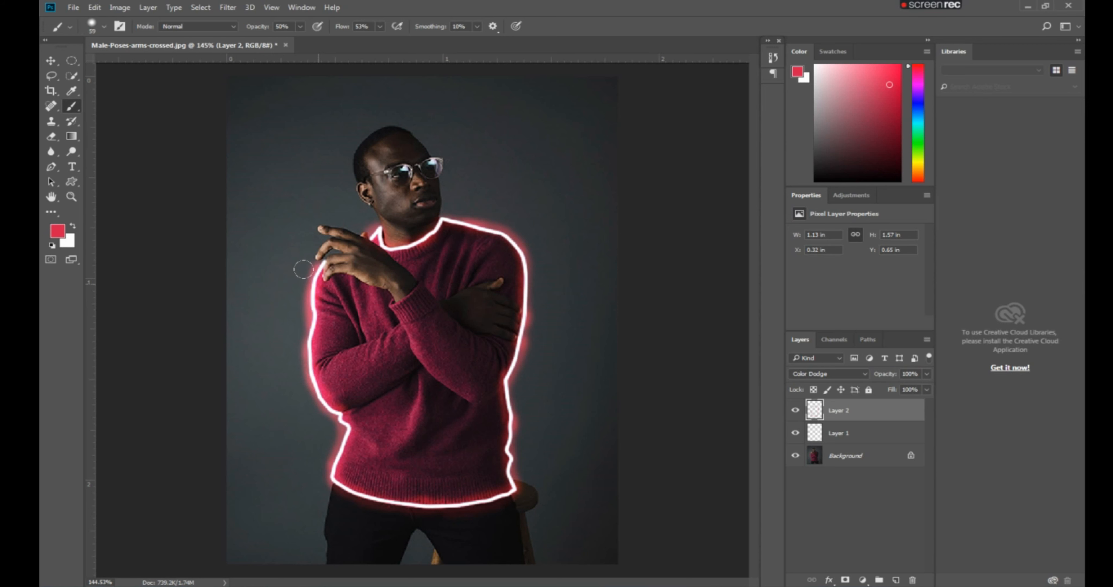
# Step: Paint a wide bright-red glow around the whole sweater outline with the soft brush, carrying it over the hands
pyautogui.moveTo(303, 271)
pyautogui.mouseDown()
pyautogui.moveTo(300, 378)
pyautogui.moveTo(322, 396)
pyautogui.moveTo(329, 465)
pyautogui.moveTo(416, 497)
pyautogui.moveTo(489, 491)
pyautogui.moveTo(508, 262)
pyautogui.moveTo(484, 219)
pyautogui.moveTo(417, 218)
pyautogui.mouseUp()
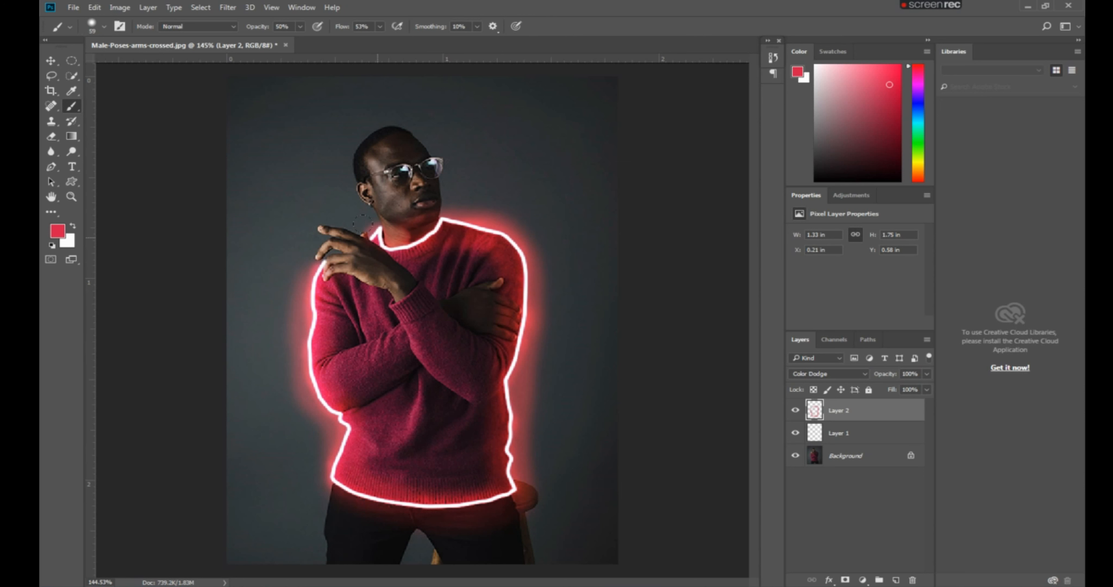
pyautogui.scroll(-2, 266, 394)
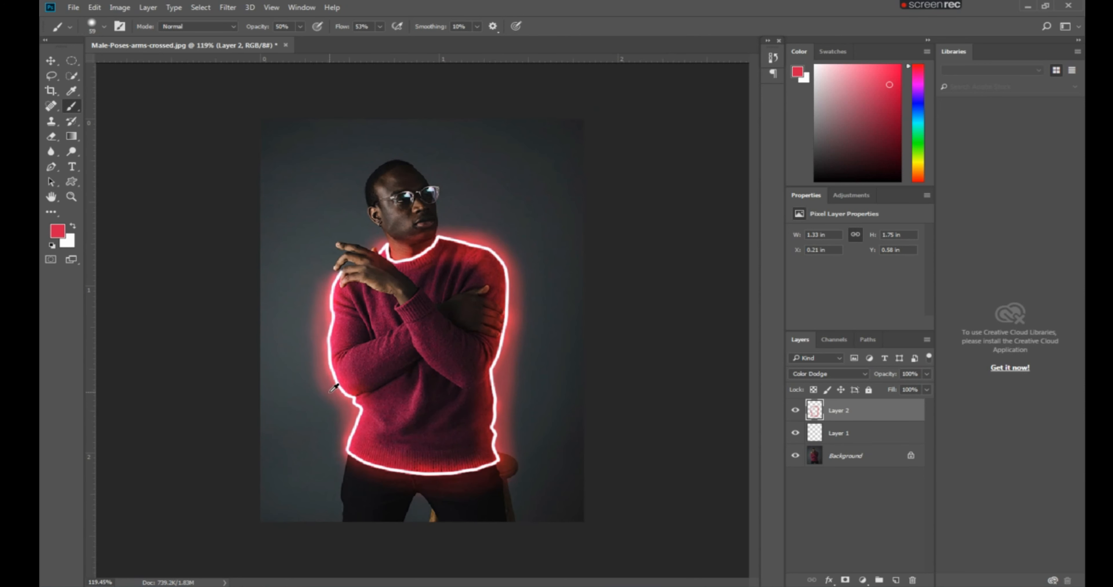
pyautogui.scroll(-1, 335, 389)
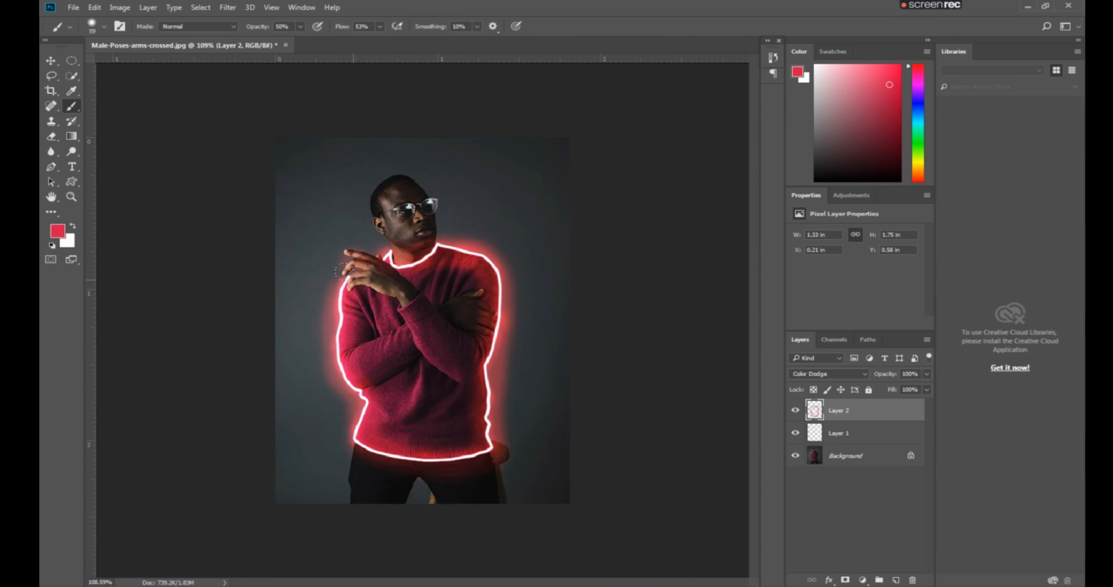
pyautogui.click(461, 315)
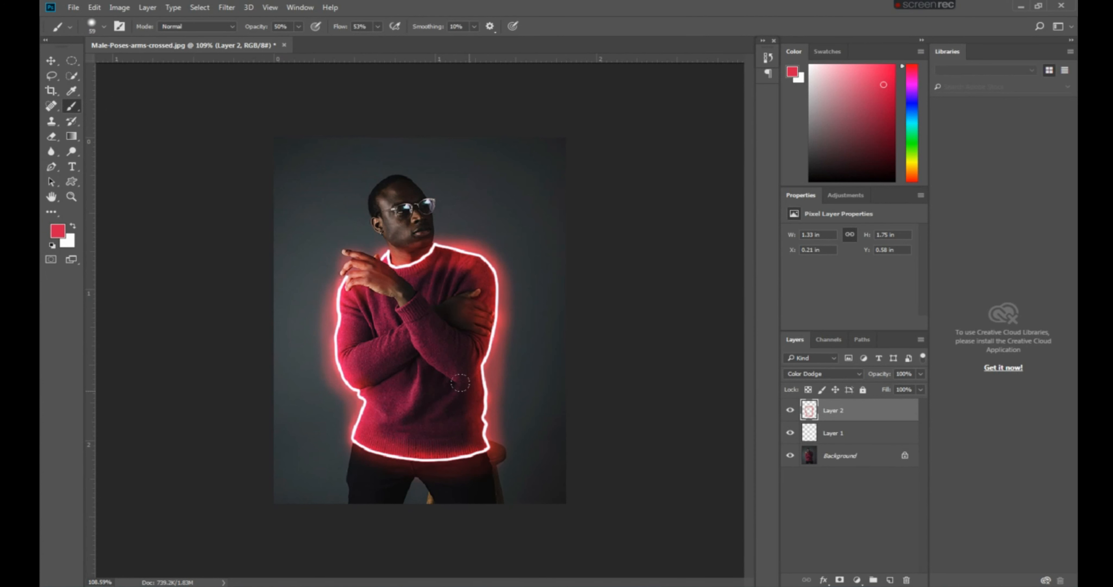
# Step: Merge Layer 2 down into Layer 1, and merge the result into the Background
pyautogui.rightClick(853, 414)
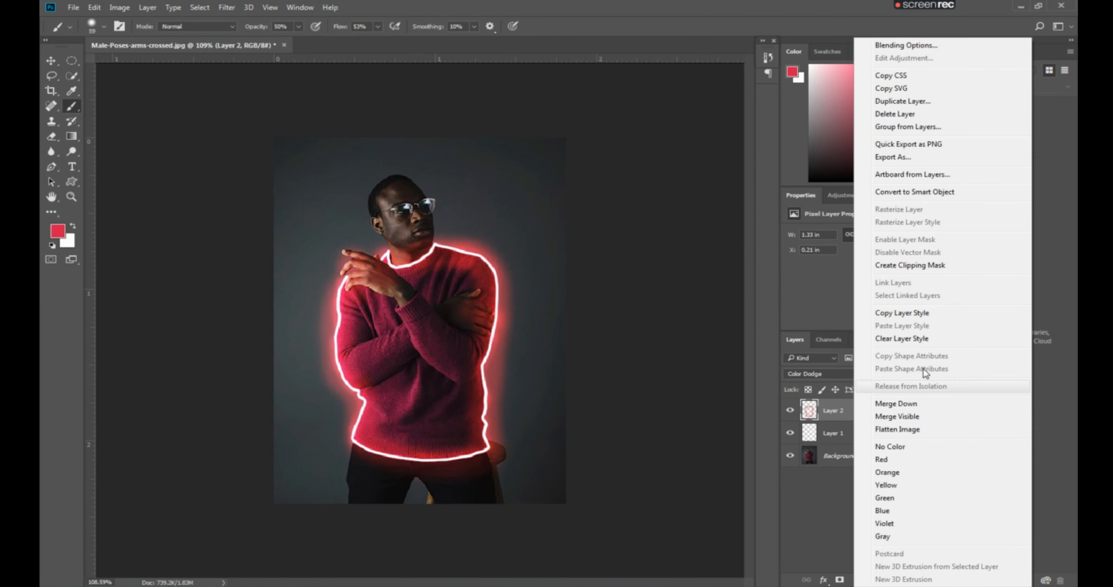
pyautogui.click(921, 401)
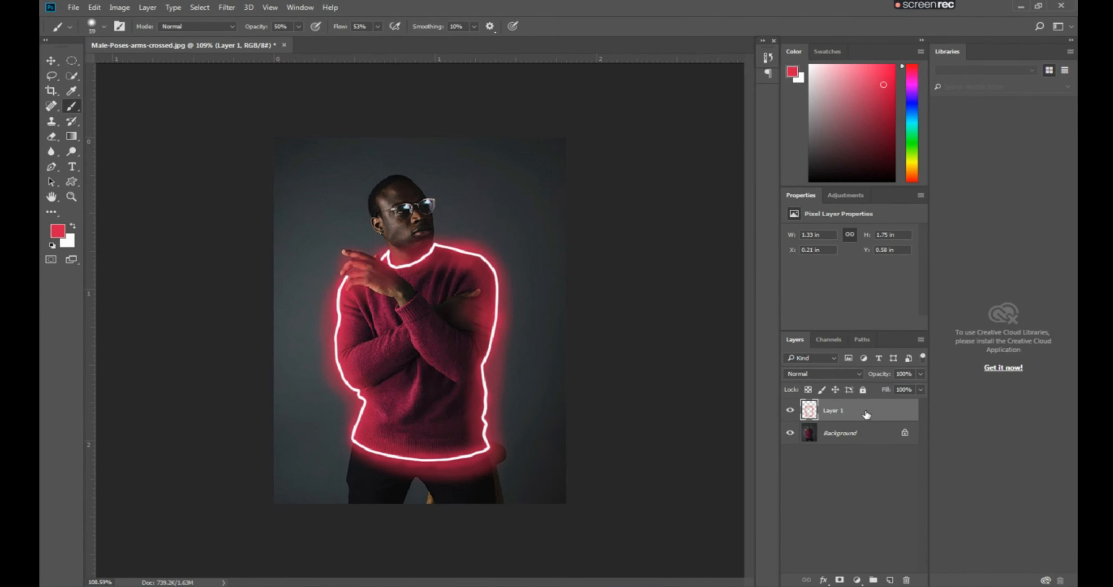
pyautogui.rightClick(864, 414)
pyautogui.click(896, 417)
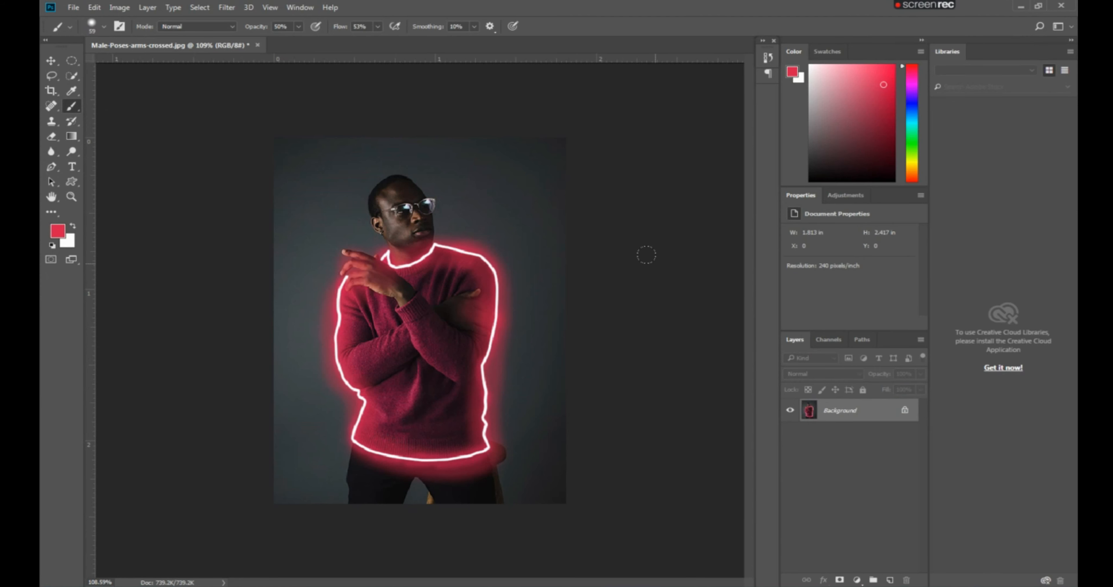
# Step: In the Camera Raw filter, set Temperature -18, Highlights +23, Exposure -0.40, Blacks -10, Shadows +16 and Whites +33
pyautogui.click(226, 7)
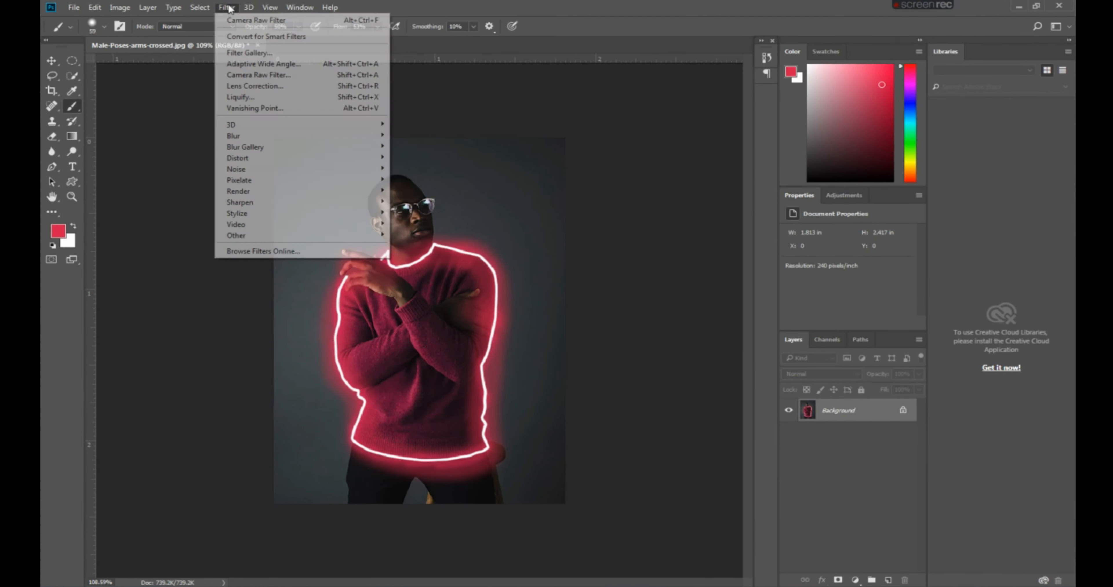
pyautogui.click(293, 78)
pyautogui.moveTo(823, 184)
pyautogui.mouseDown()
pyautogui.moveTo(844, 186)
pyautogui.moveTo(811, 186)
pyautogui.mouseUp()
pyautogui.moveTo(822, 275); pyautogui.dragTo(839, 275)
pyautogui.moveTo(822, 239); pyautogui.dragTo(815, 239)
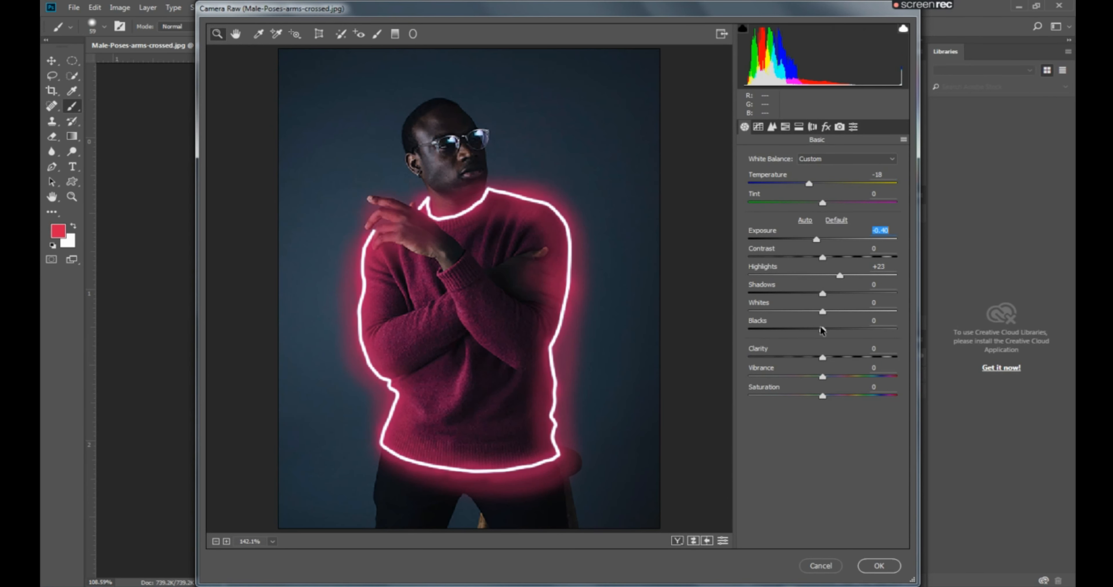
pyautogui.moveTo(822, 331); pyautogui.dragTo(815, 330)
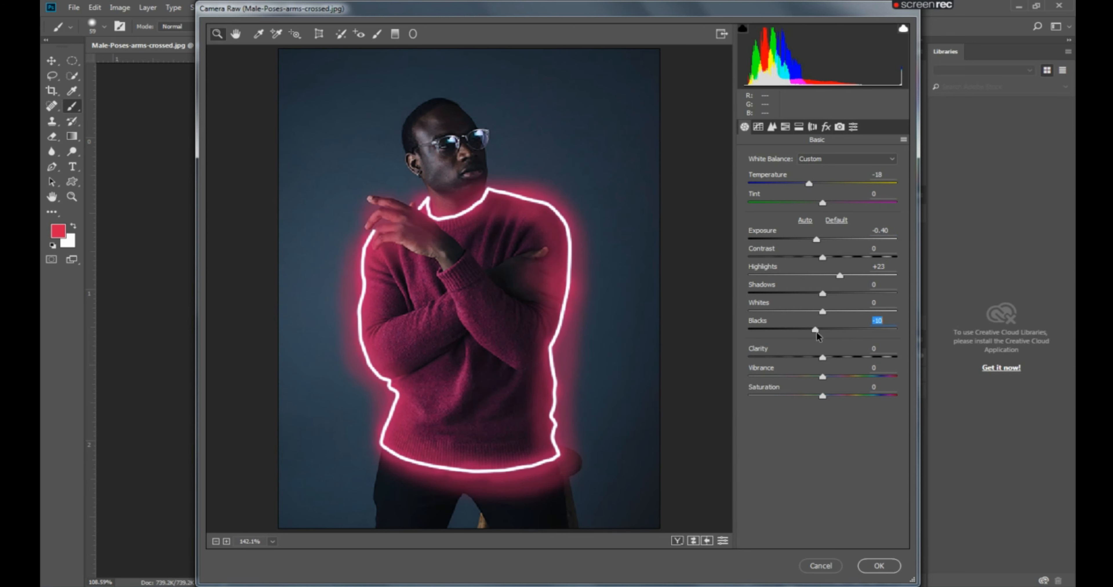
pyautogui.moveTo(825, 294); pyautogui.dragTo(848, 310)
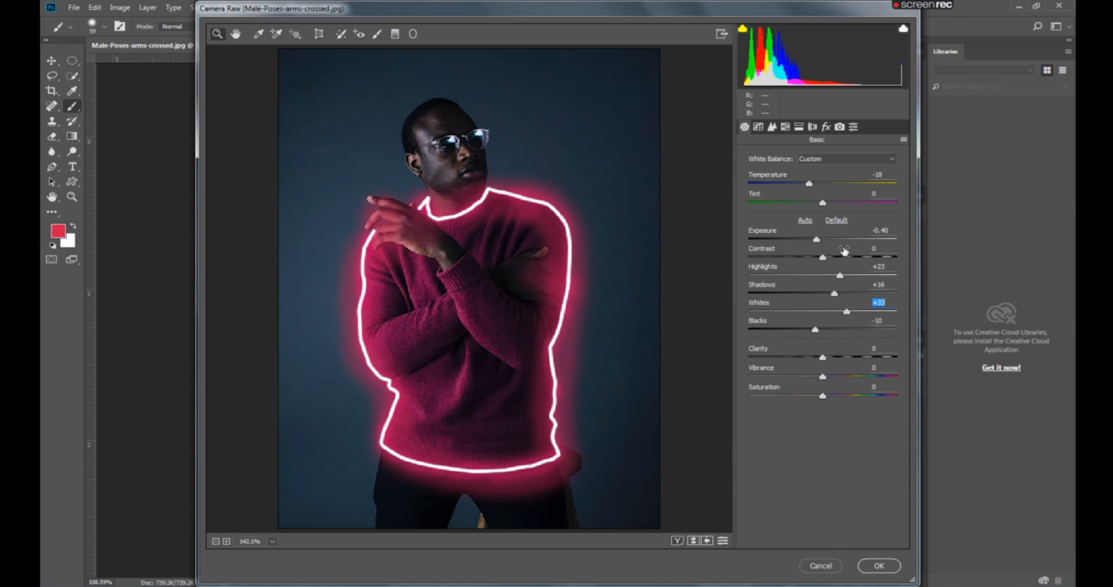
# Step: Reset the exposure, adjust the vibrance, lower the blacks, raise the clarity and shadows slightly, and shift the tint towards green
pyautogui.moveTo(816, 239); pyautogui.dragTo(825, 241)
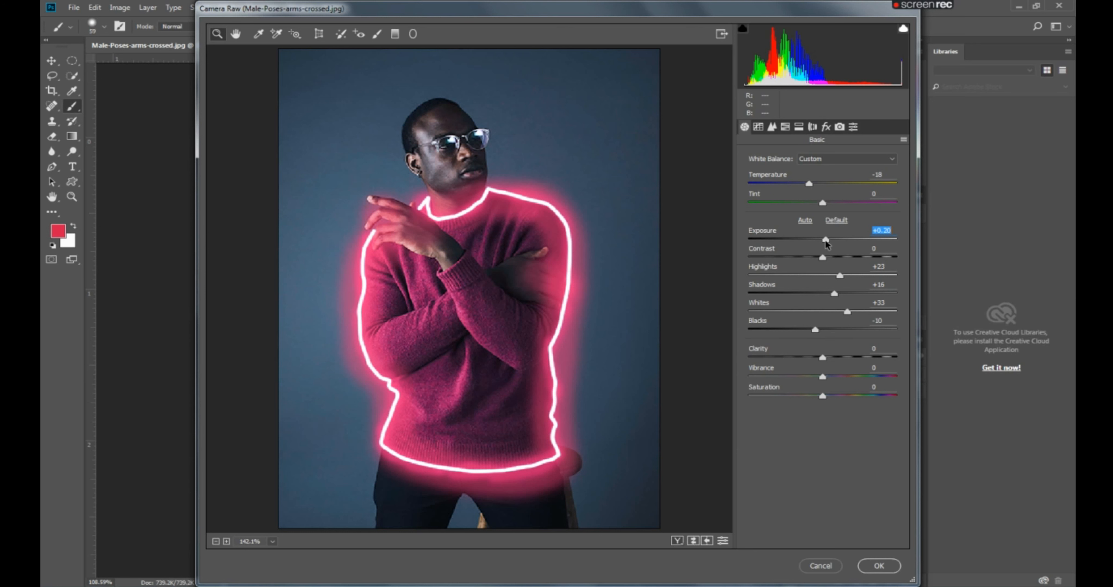
pyautogui.doubleClick(825, 240)
pyautogui.moveTo(822, 377); pyautogui.dragTo(804, 329)
pyautogui.click(828, 357)
pyautogui.moveTo(834, 293); pyautogui.dragTo(837, 293)
pyautogui.moveTo(821, 204); pyautogui.dragTo(810, 202)
# Step: Add a slight dark post-crop vignette, set the tone curve's Highlights to +13, Lights to -18 and Darks to -8, and apply the filter
pyautogui.click(825, 126)
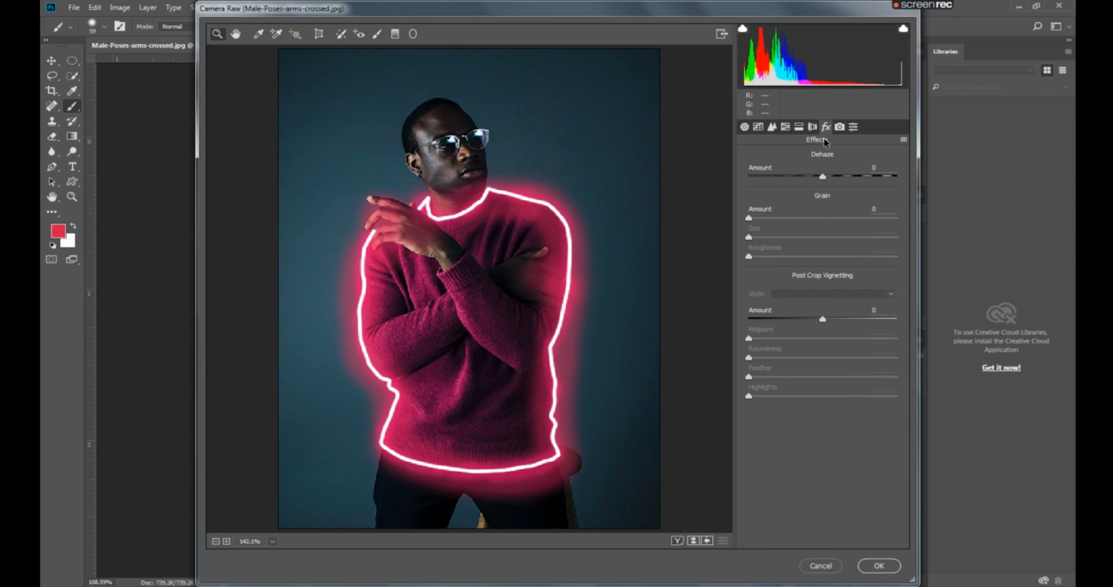
pyautogui.click(810, 319)
pyautogui.click(785, 126)
pyautogui.click(758, 127)
pyautogui.moveTo(822, 346); pyautogui.dragTo(808, 364)
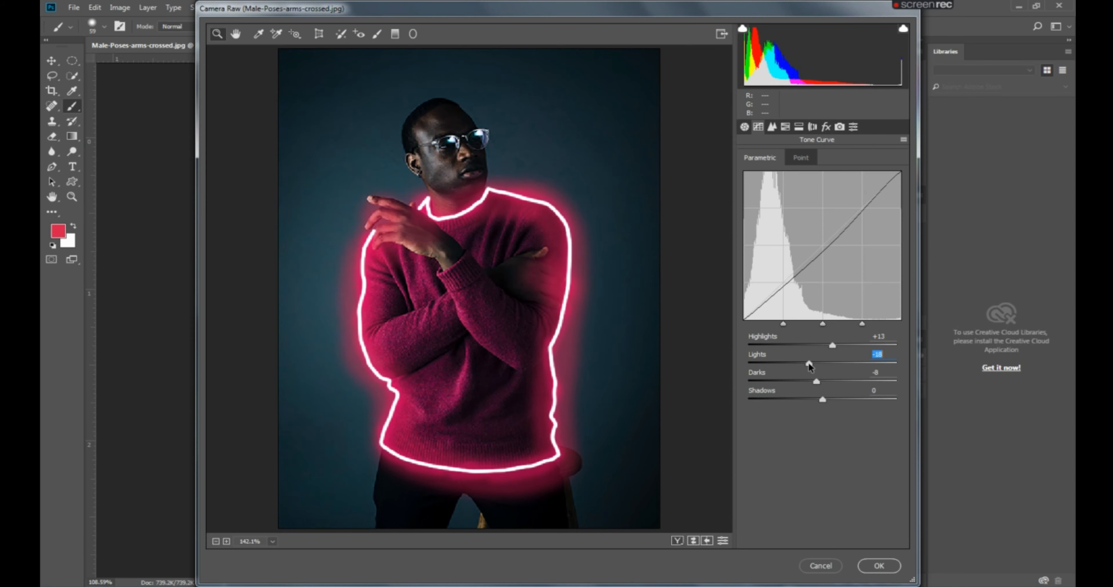
pyautogui.click(892, 567)
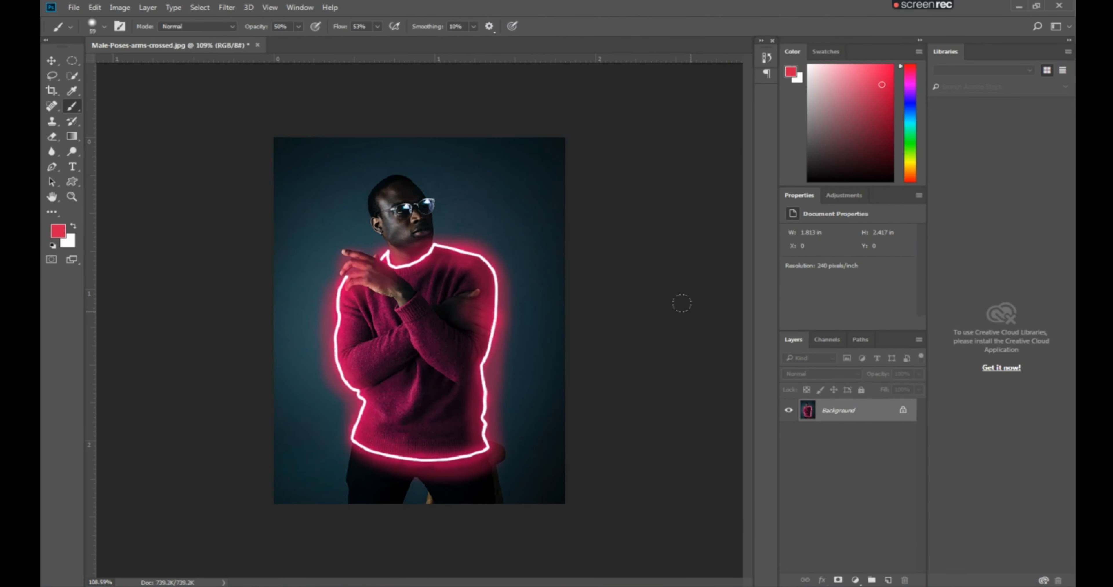